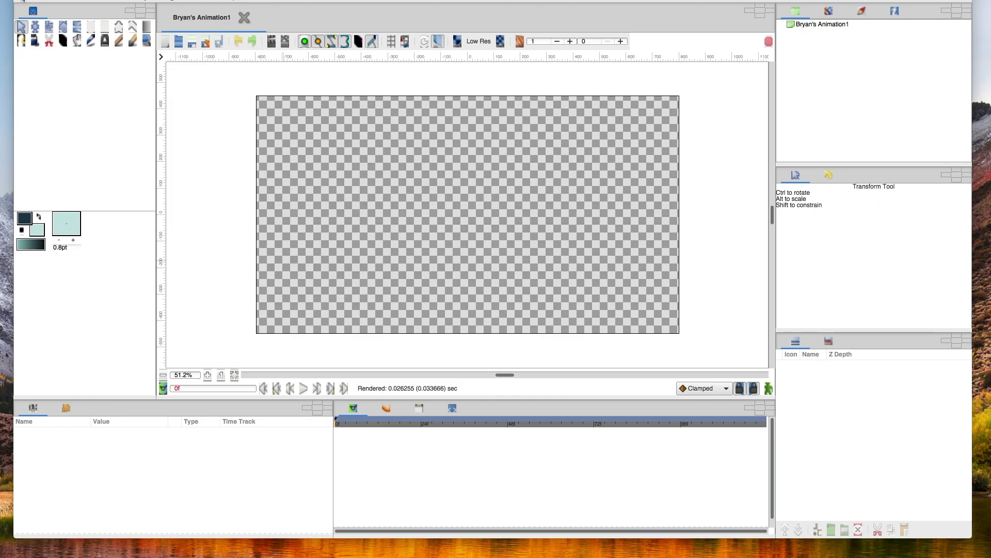
Bring up the File menu over the empty animation canvas
click(21, 1)
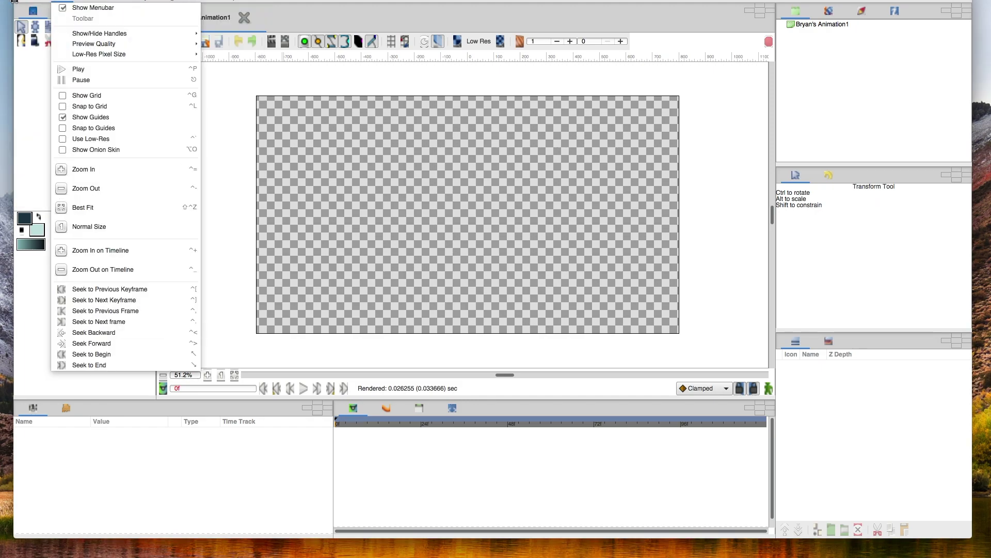
Open 'MAS circle modifying task.sifz' from the MED ANIMATOR'S SOCIETY folder
click(72, 24)
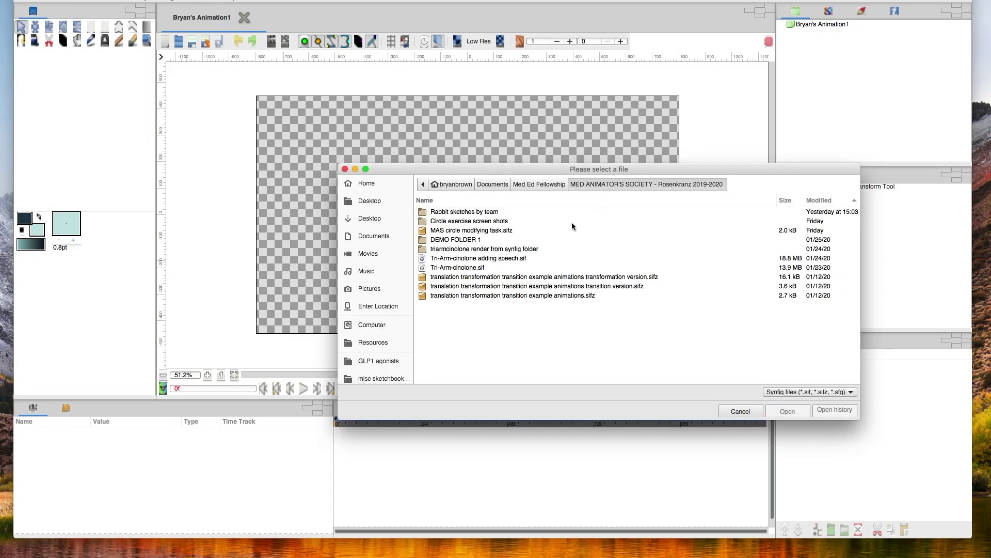
click(545, 185)
click(586, 184)
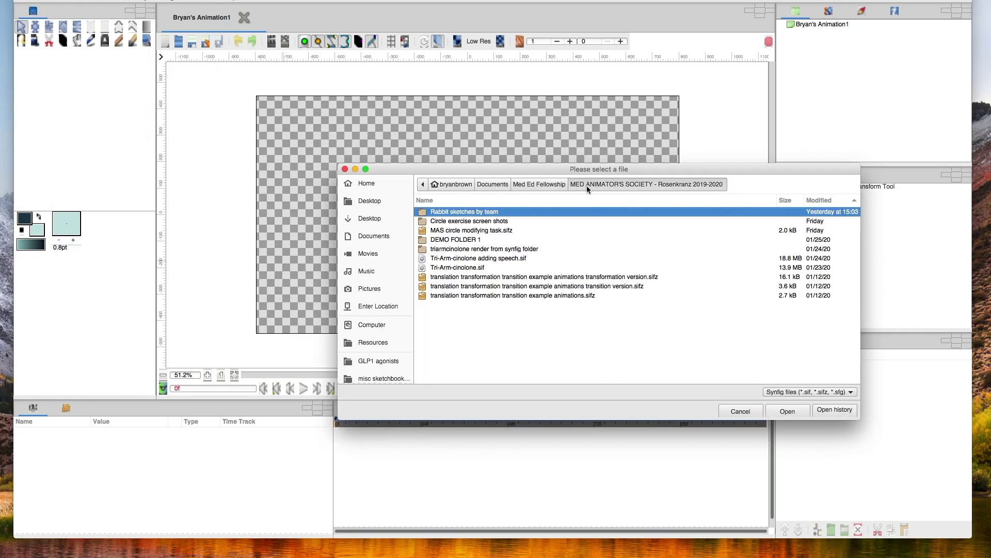
click(493, 231)
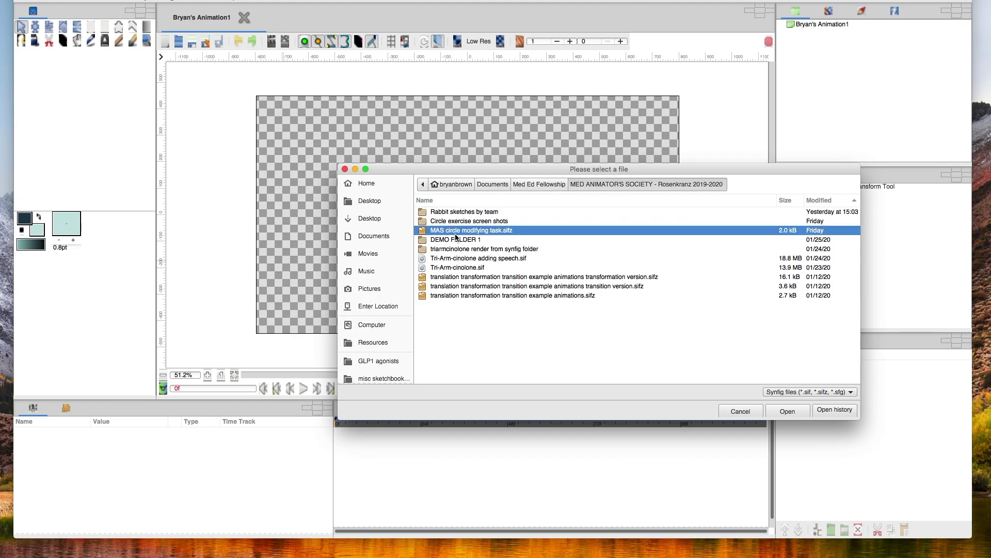
double_click(504, 231)
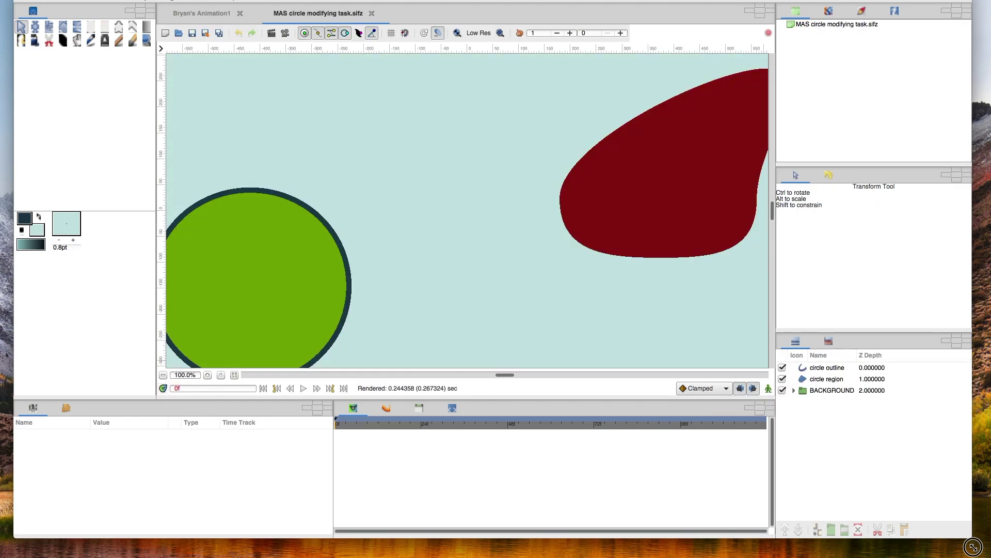
Enlarge the program window, zoom out on the canvas, then zoom back in to 64%
drag(965, 545, 969, 557)
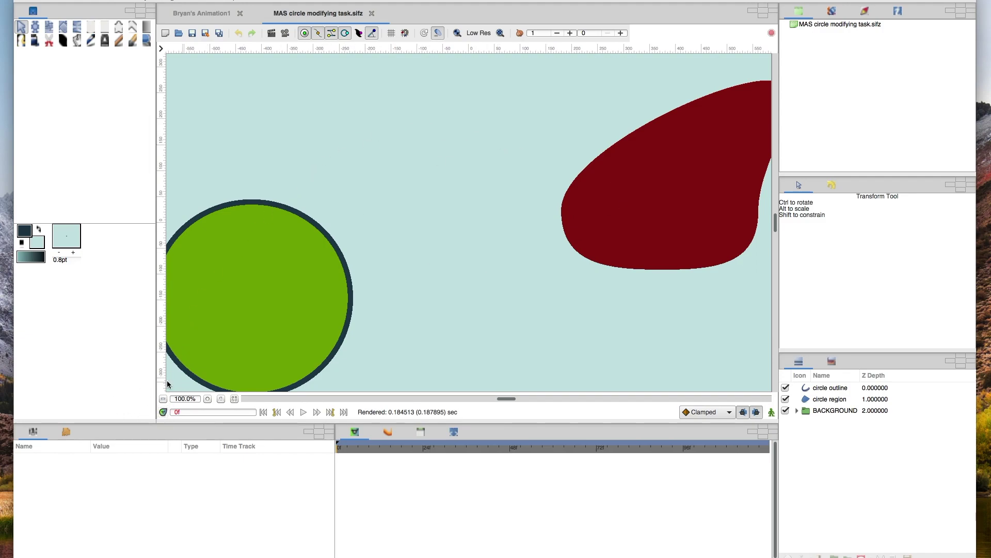
click(163, 398)
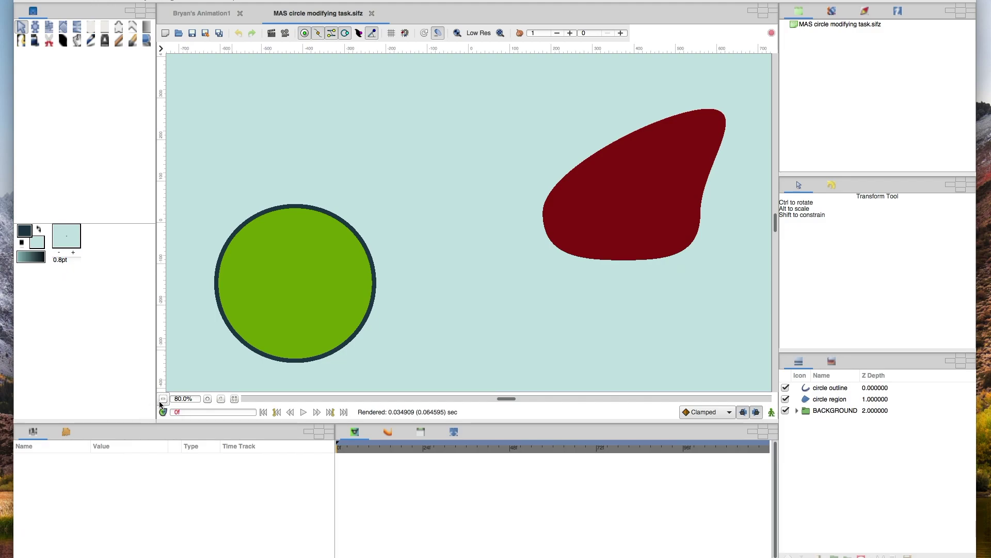
click(160, 400)
click(160, 401)
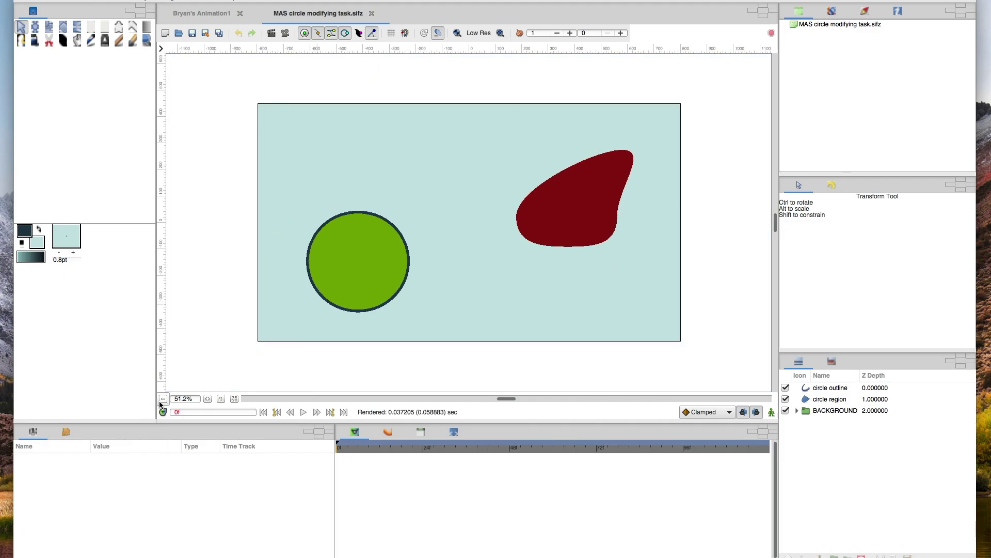
key(equal)
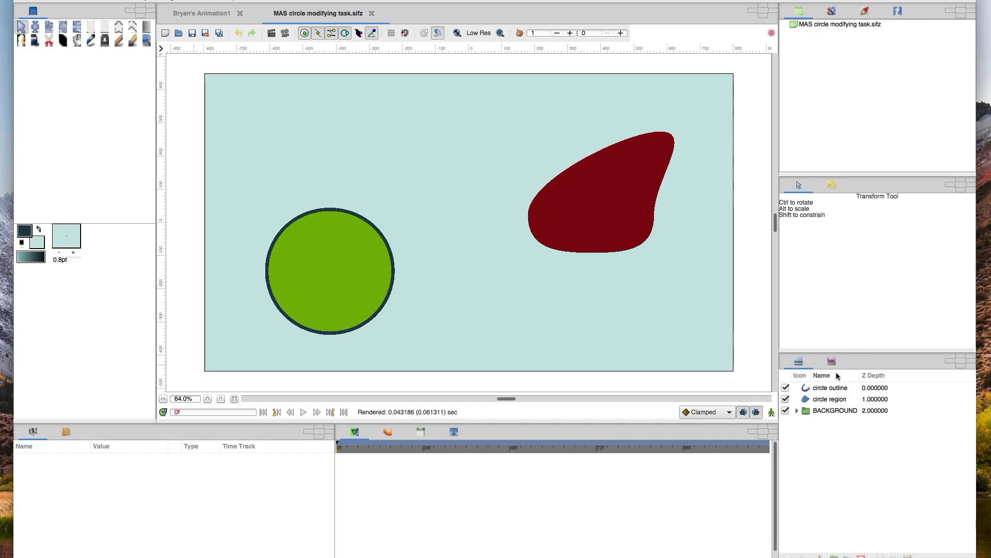
click(806, 413)
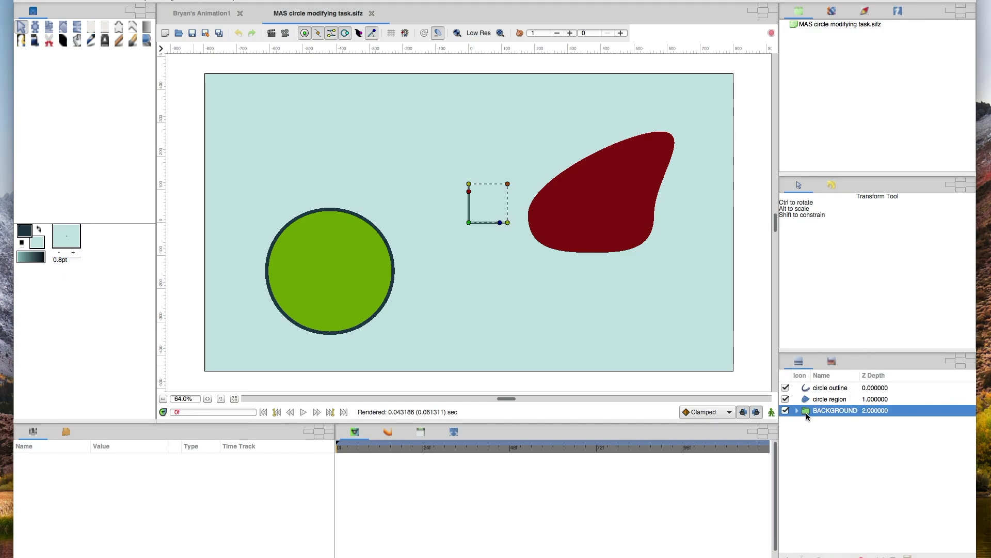
click(786, 412)
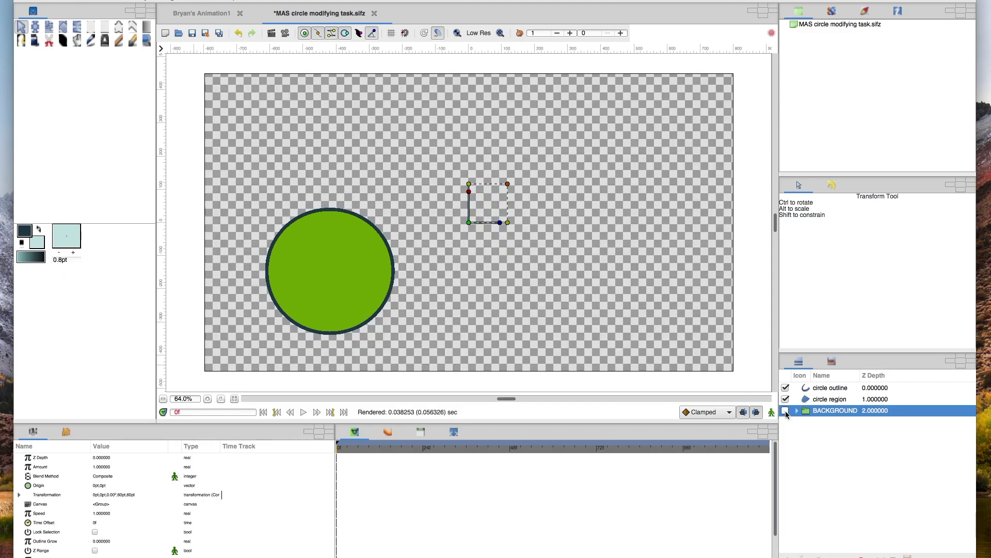
click(785, 411)
click(786, 412)
click(786, 412)
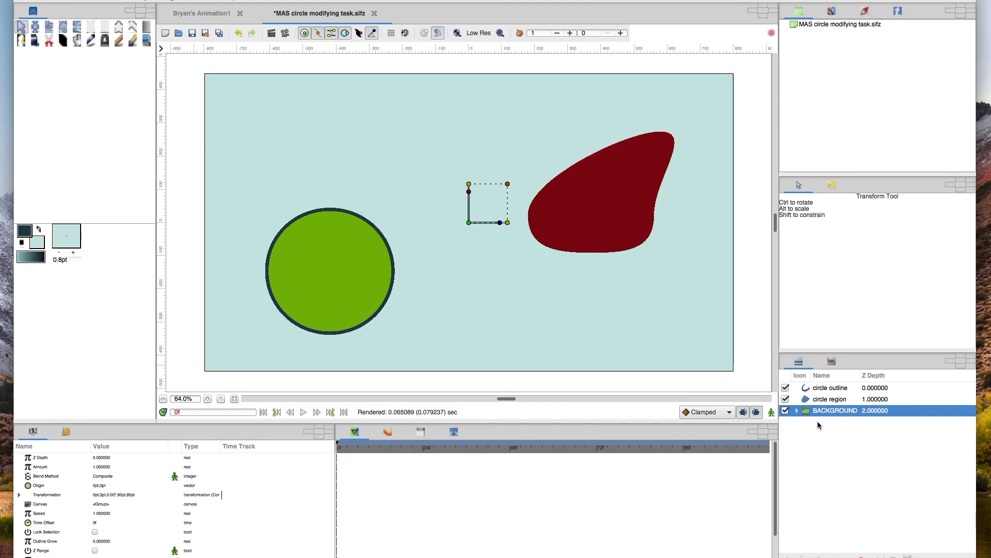
click(830, 399)
click(828, 388)
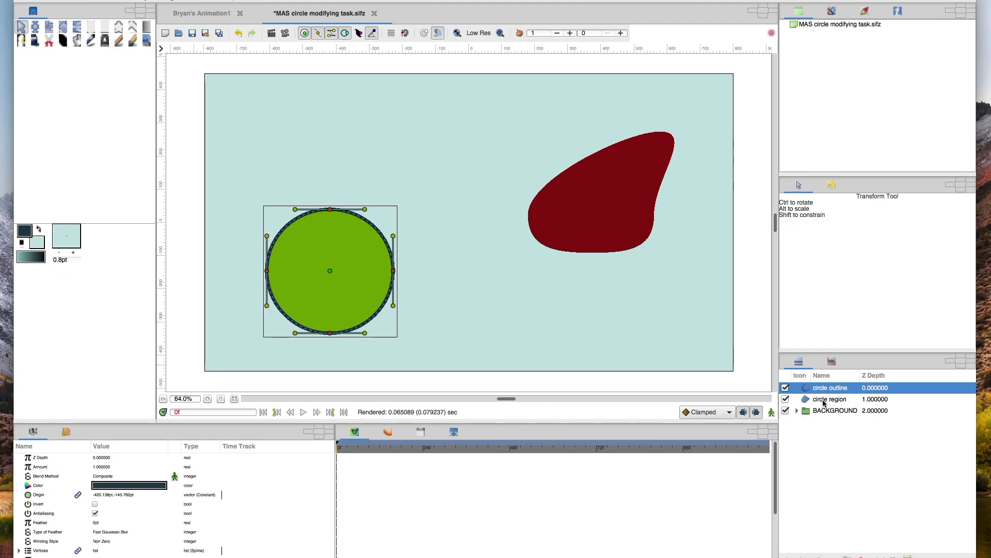
click(827, 398)
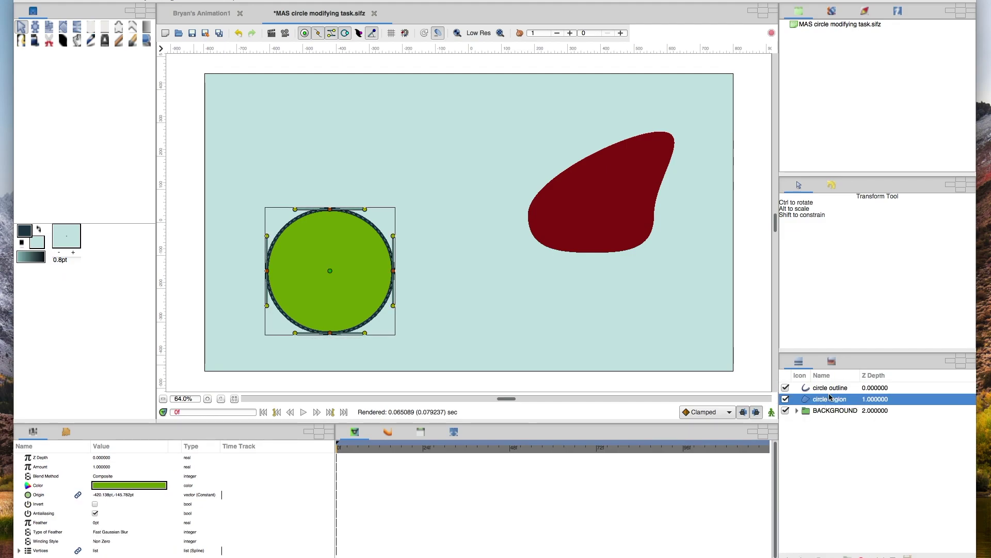
click(829, 388)
click(829, 398)
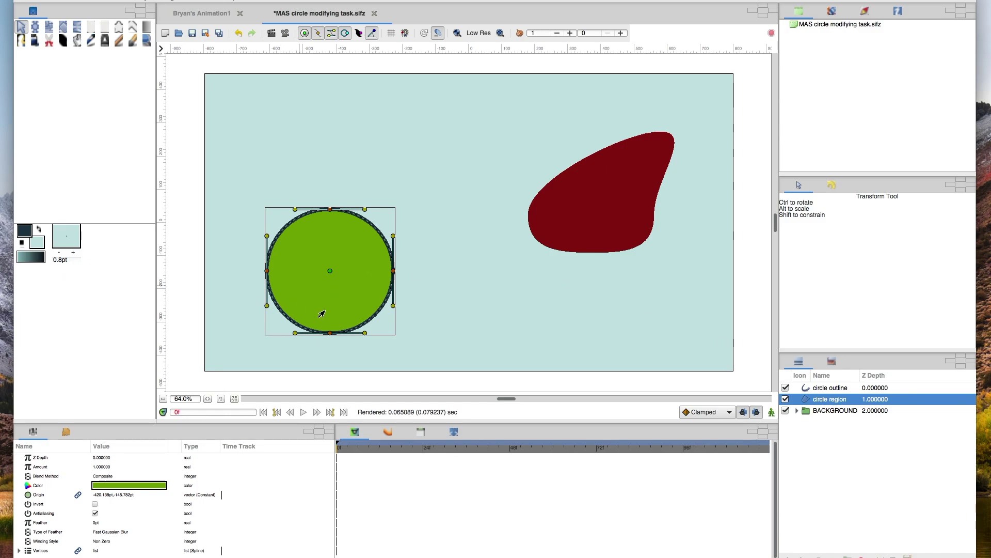
click(821, 387)
click(822, 397)
click(821, 388)
click(823, 402)
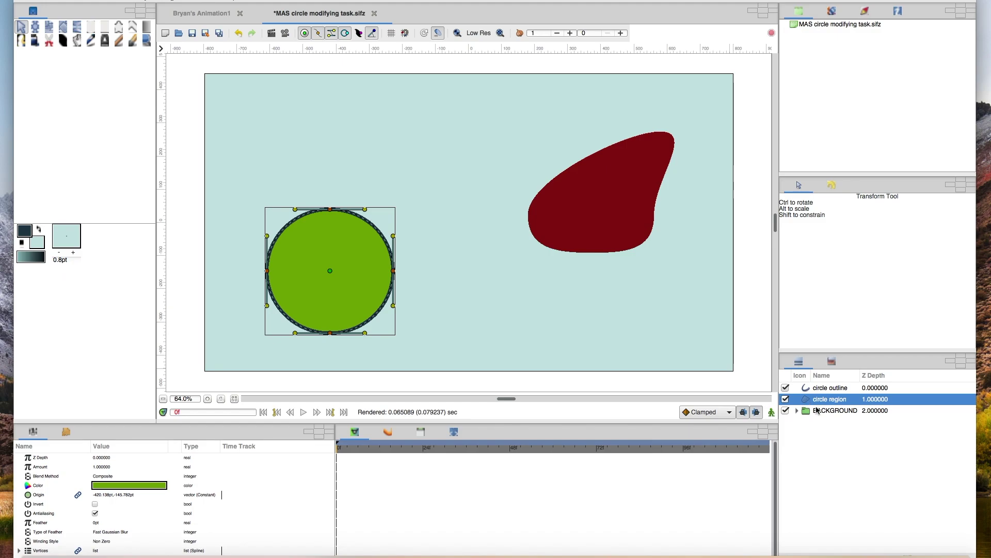
click(832, 388)
Select the circle region layer, shift the green fill slightly left, and drag its side vertex
click(820, 410)
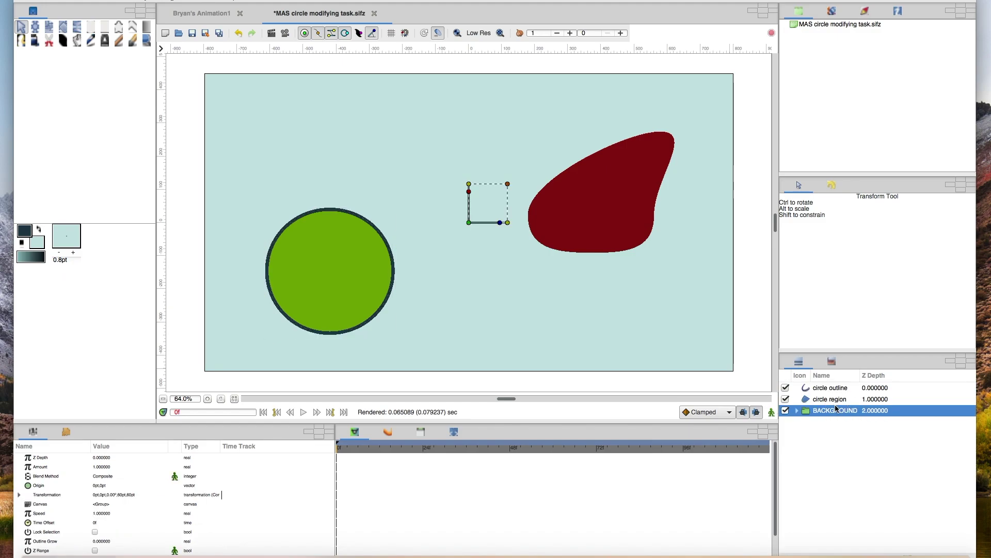
click(820, 400)
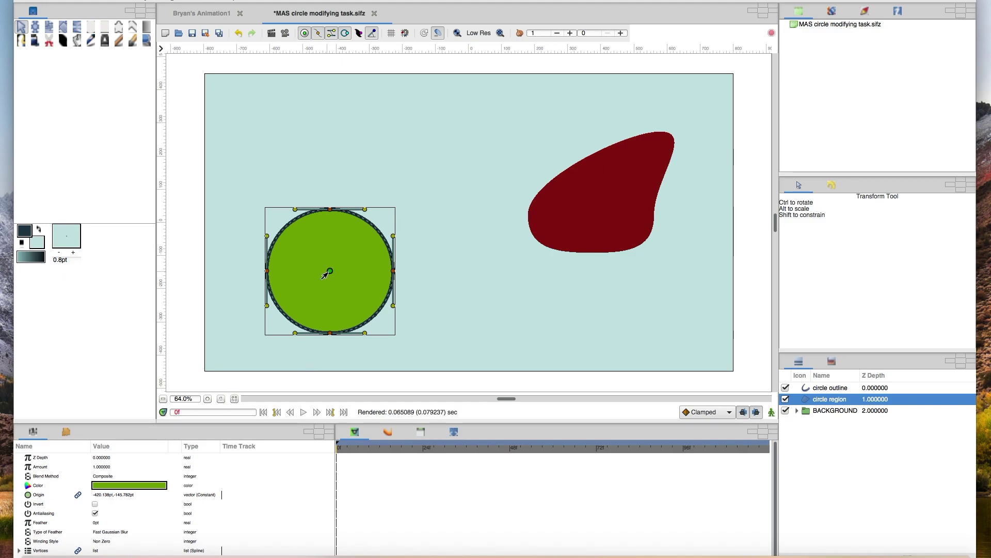
drag(328, 271, 307, 268)
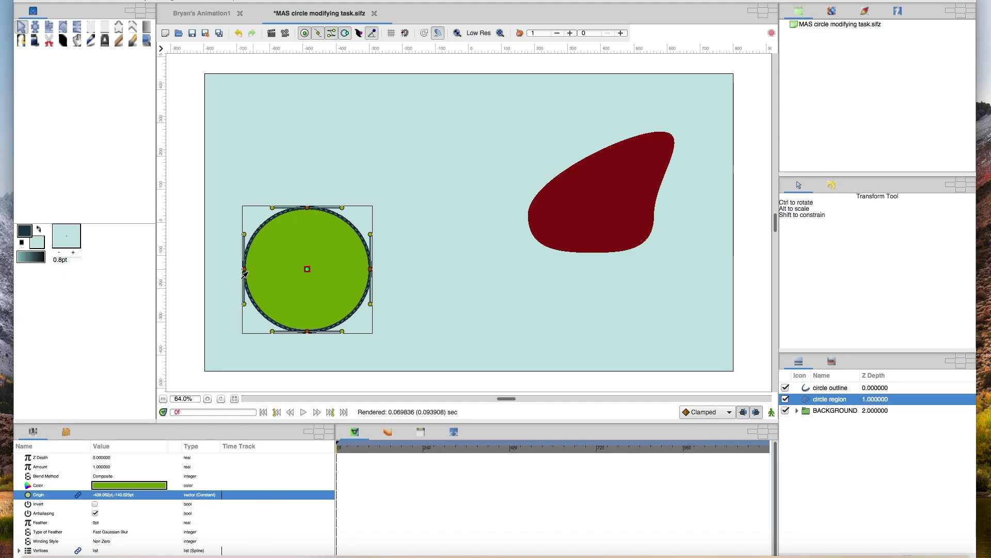
drag(369, 269, 369, 268)
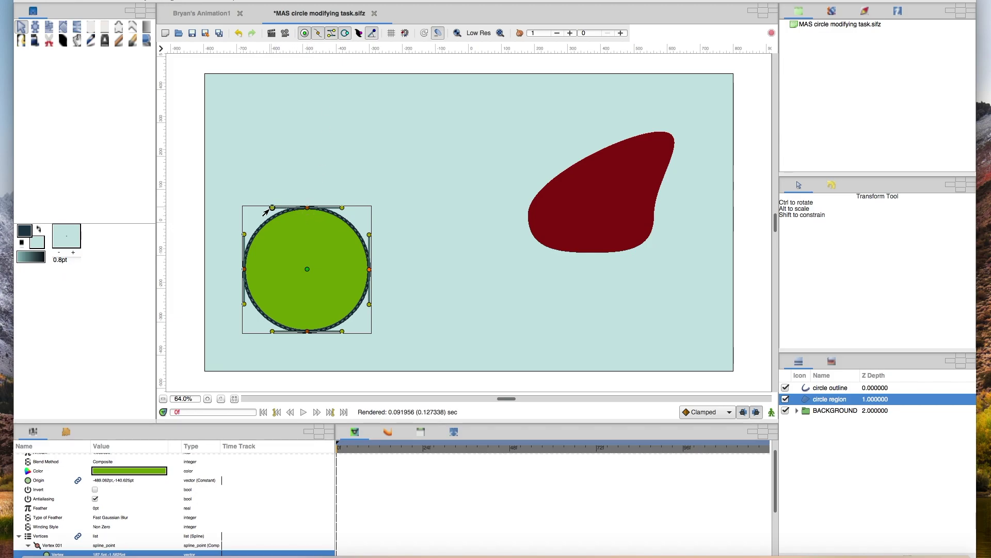
Lower the circle's top point and bend its top edge with tangent handles hidden, then save
drag(308, 207, 306, 211)
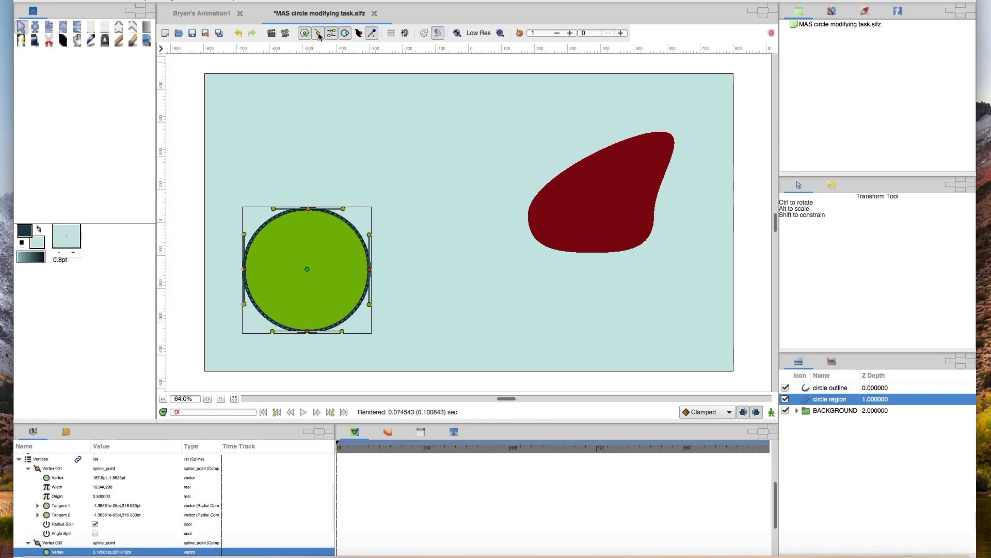
key(ctrl+a)
mouse_move(342, 209)
mouse_down()
mouse_move(365, 184)
mouse_move(343, 199)
mouse_move(400, 180)
mouse_move(354, 208)
mouse_up()
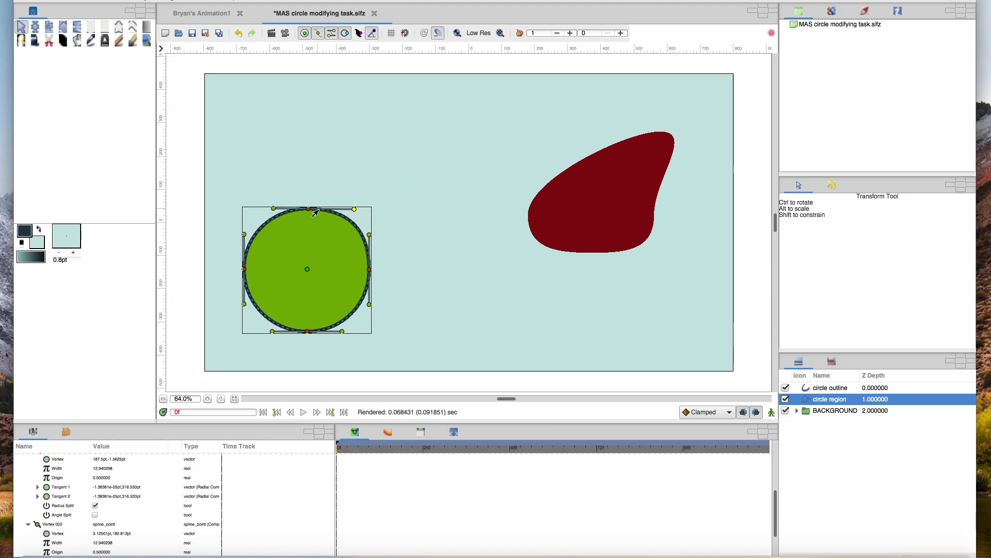
click(332, 33)
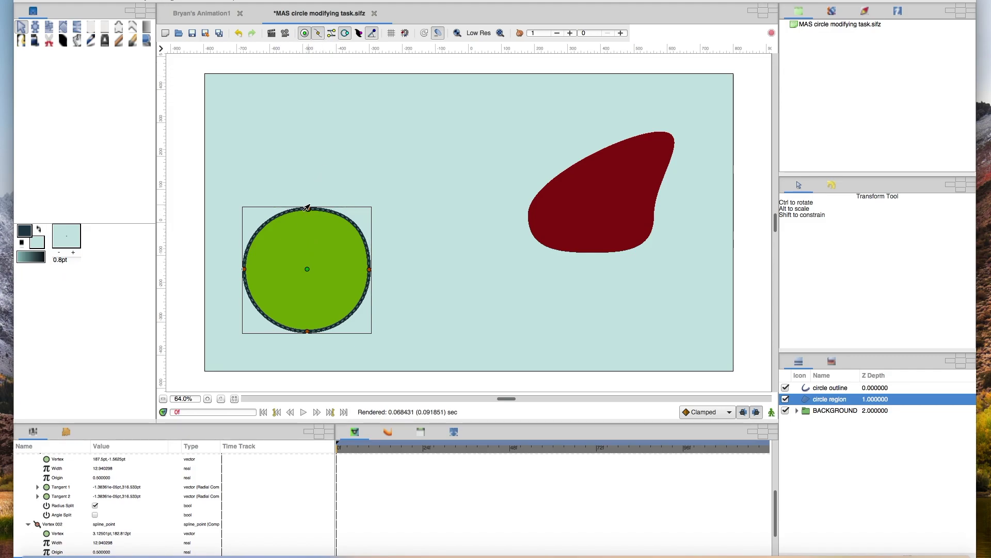
click(307, 208)
mouse_move(307, 204)
mouse_down()
mouse_move(293, 209)
mouse_move(303, 206)
mouse_up()
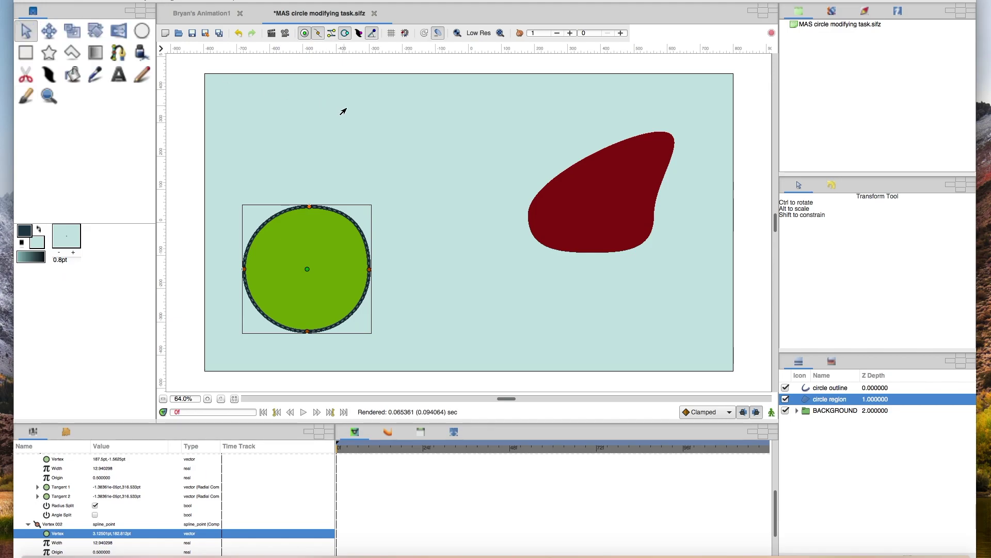
key(super+s)
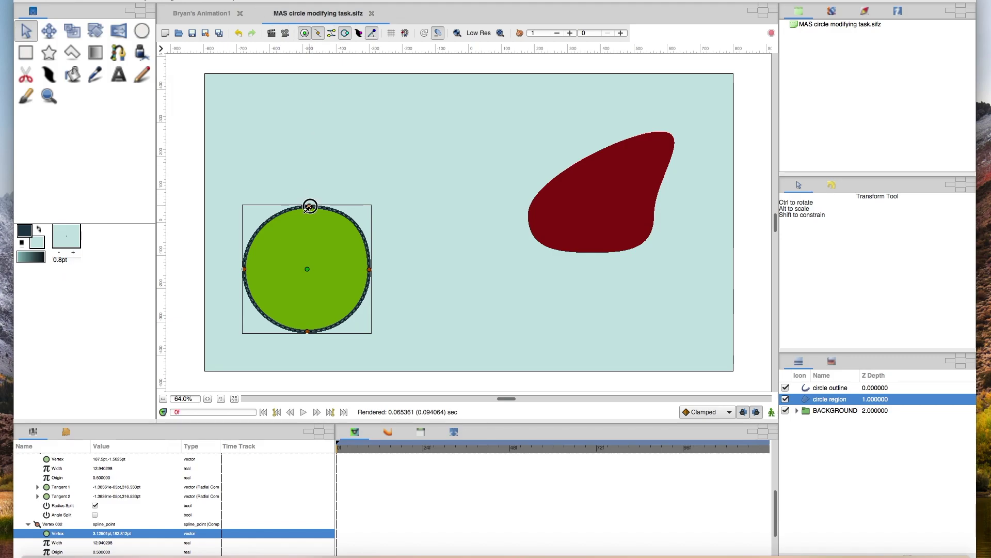
Pull the top vertex out and back to round, saving each time, then nudge it down slightly
drag(309, 206, 325, 195)
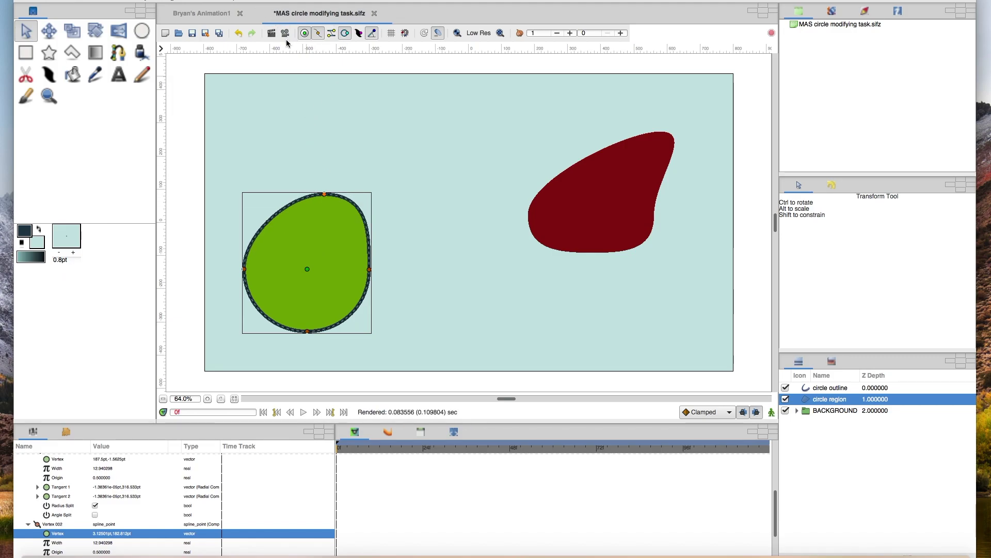
key(ctrl+s)
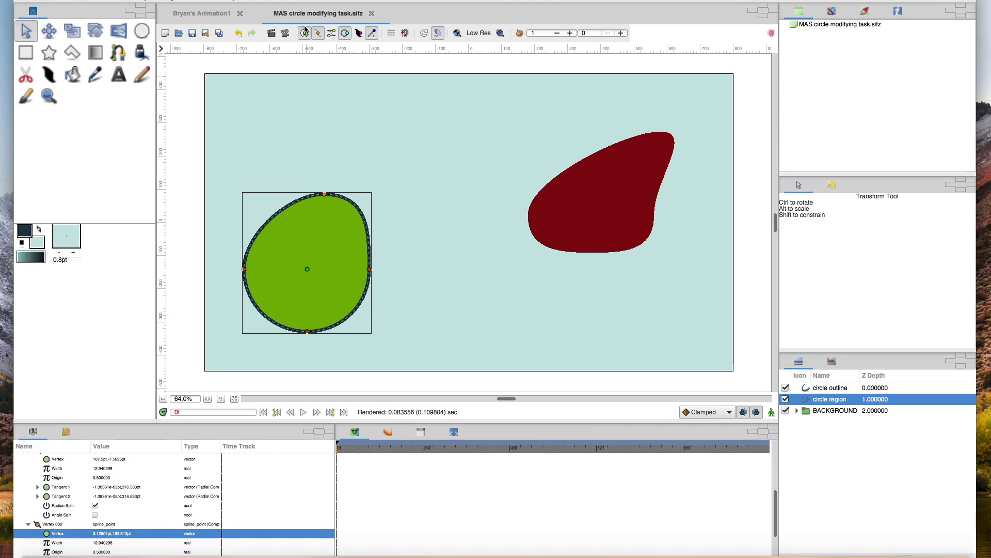
drag(324, 194, 306, 205)
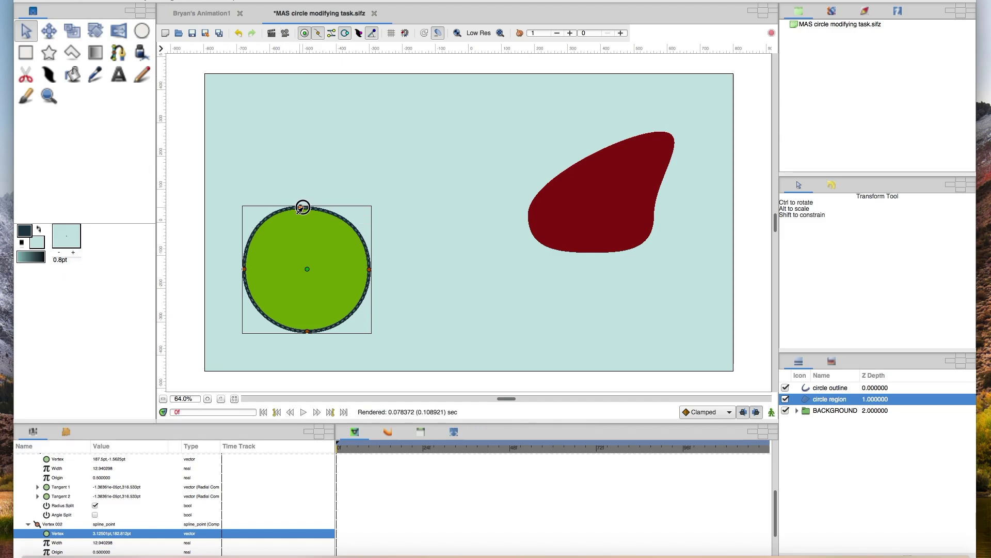
key(ctrl+s)
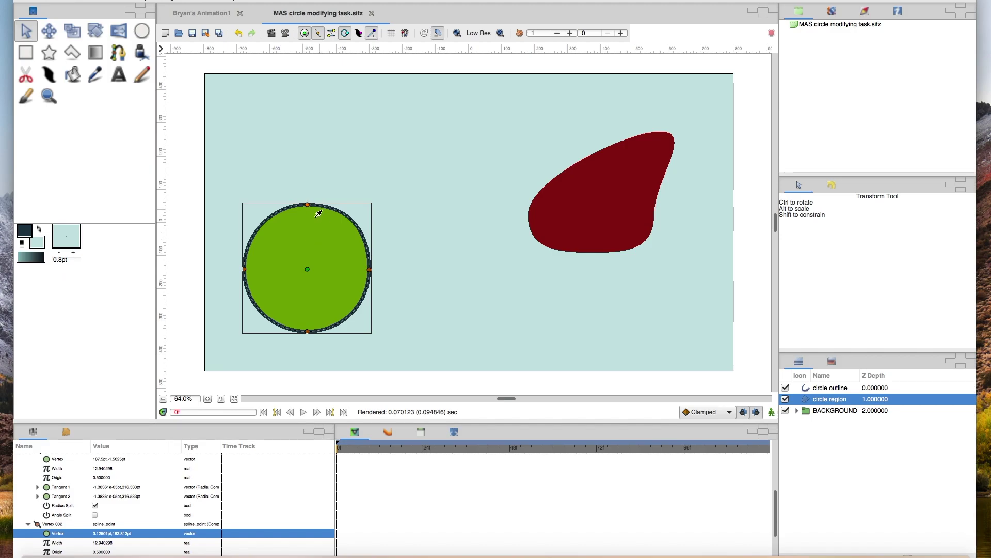
drag(307, 205, 305, 202)
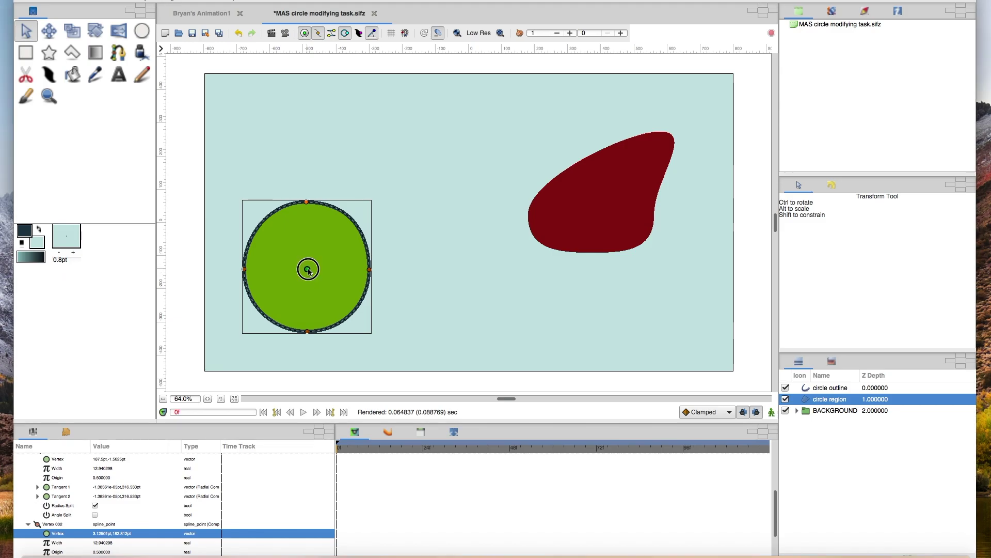
Drag the circle's centre point onto the red blob and reselect the circle region layer
click(307, 269)
drag(306, 269, 592, 217)
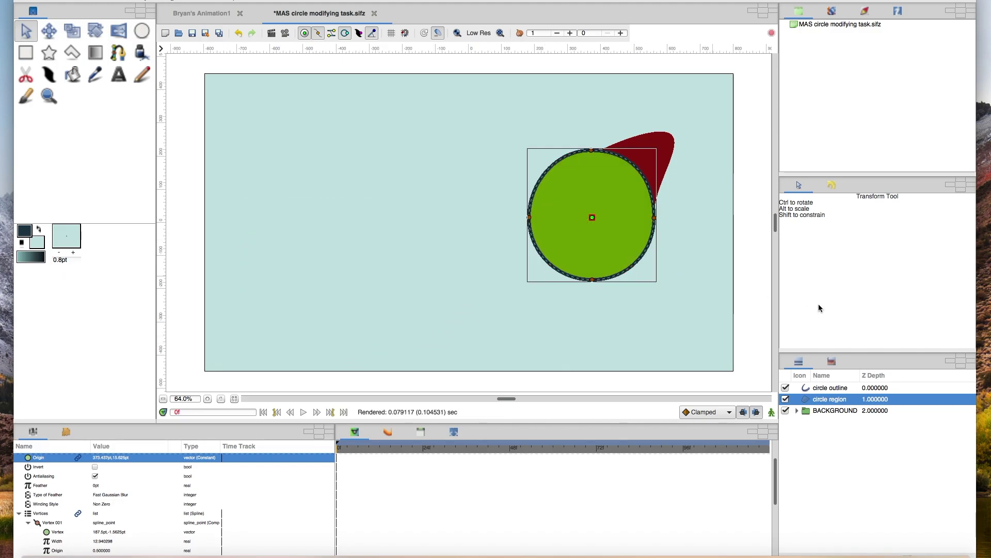
click(828, 388)
click(829, 395)
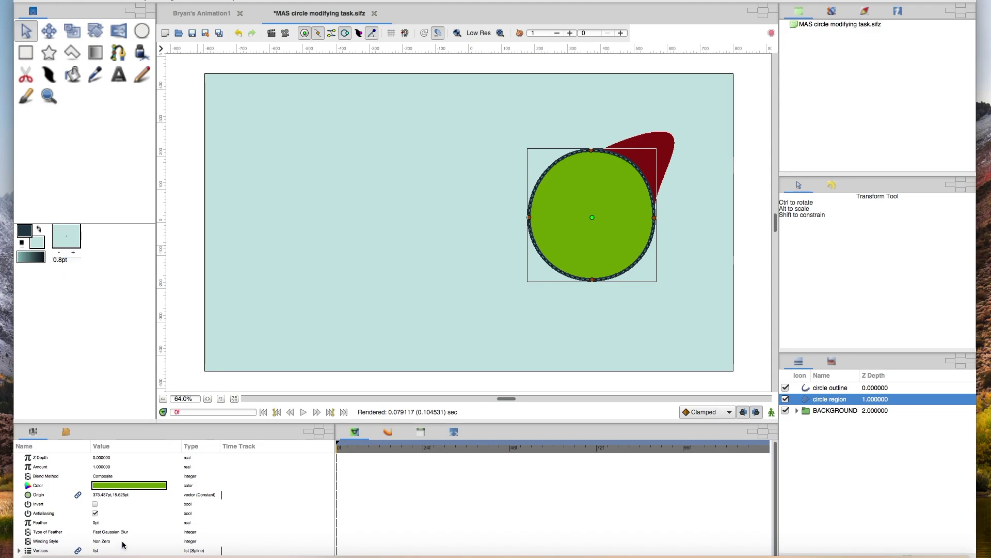
drag(125, 423, 126, 401)
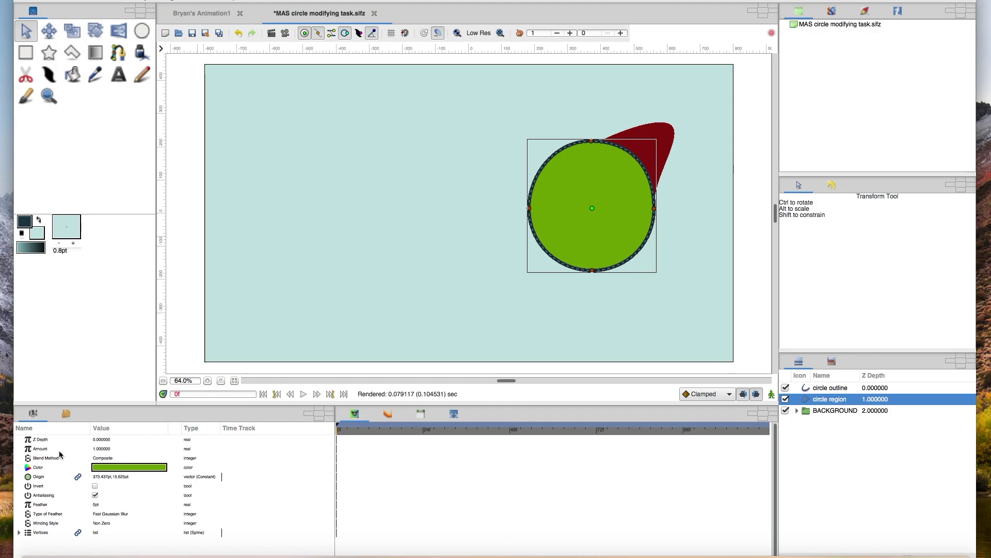
Change the circle region's Color parameter to yellow by shifting the hue in HSV mode
click(118, 469)
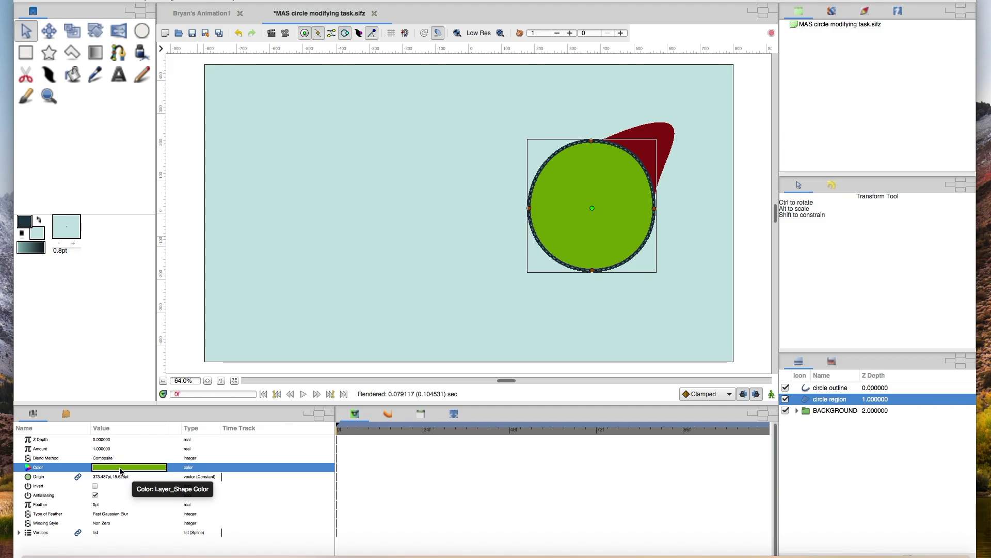
double_click(120, 470)
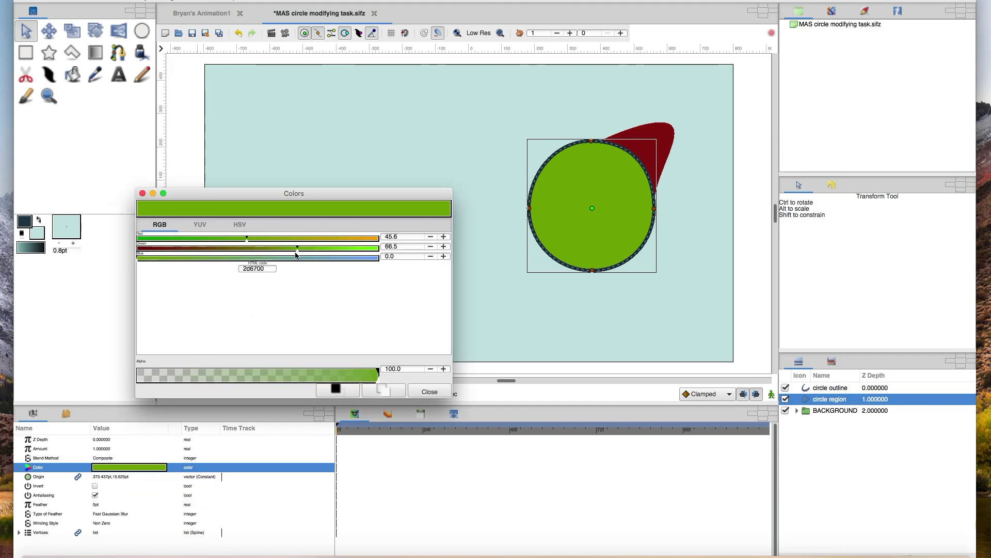
click(240, 227)
click(244, 227)
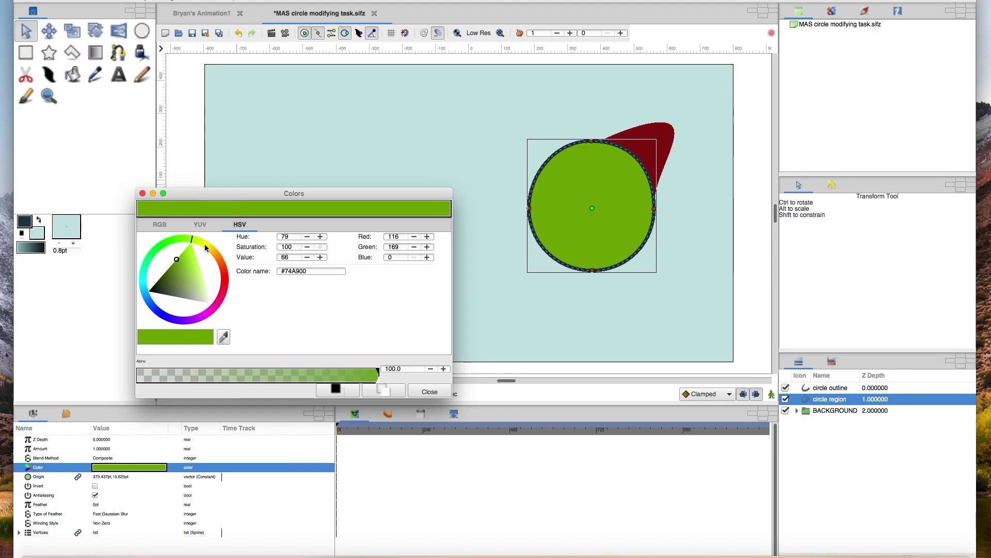
mouse_move(205, 247)
mouse_down()
mouse_move(187, 263)
mouse_move(190, 278)
mouse_move(205, 245)
mouse_up()
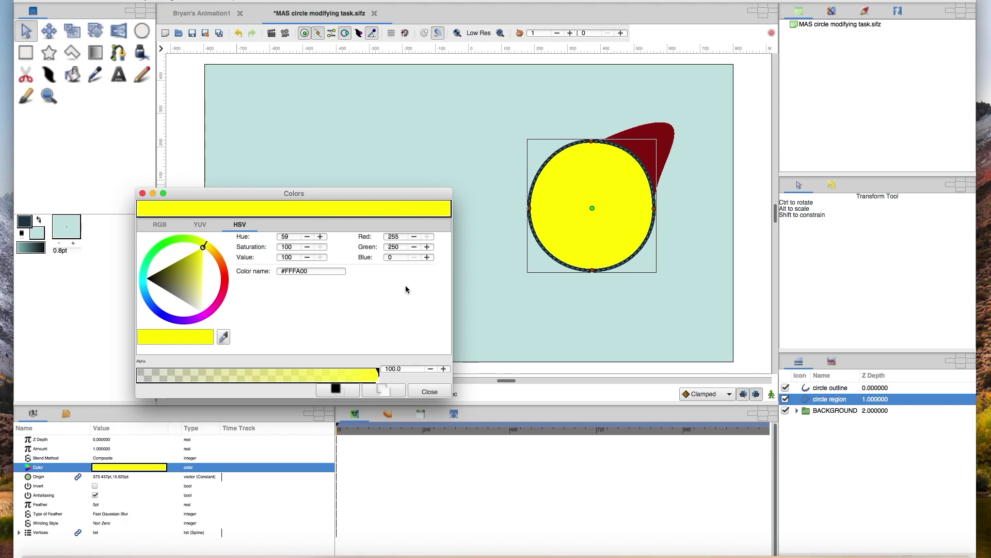
click(437, 393)
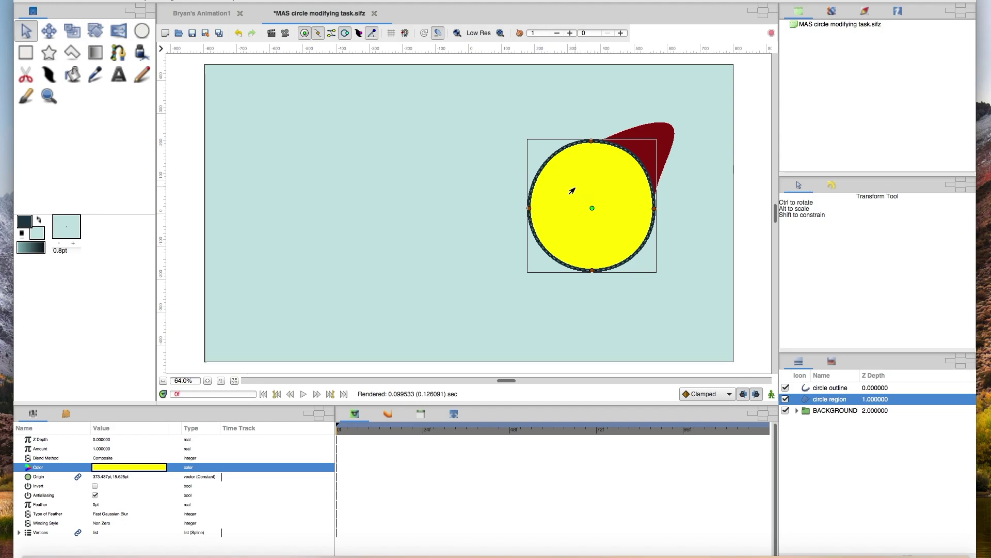
click(570, 189)
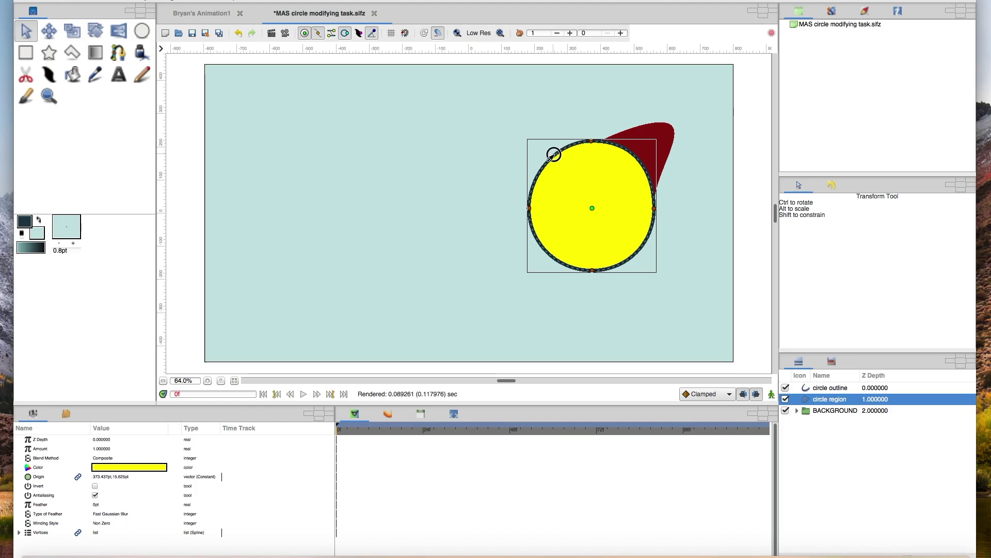
click(522, 160)
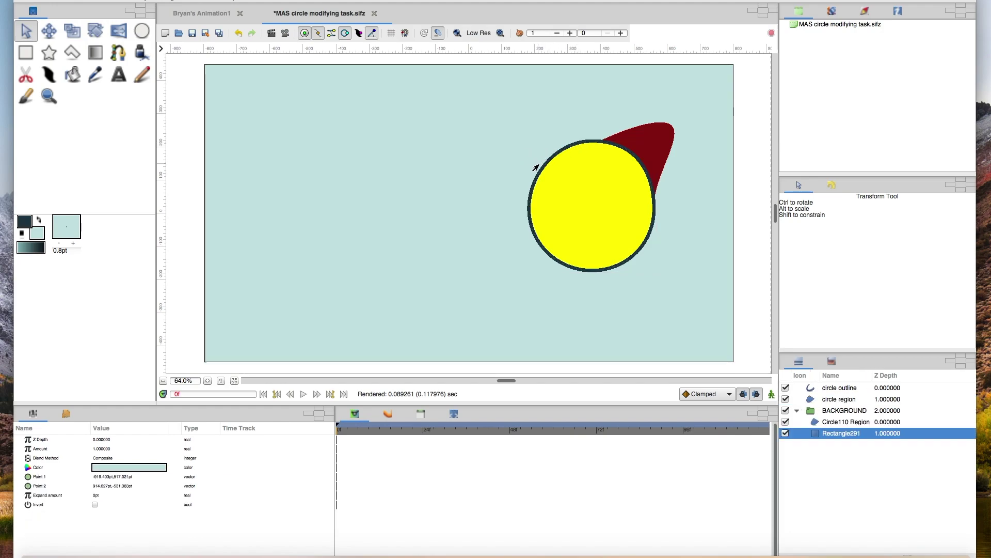
click(538, 171)
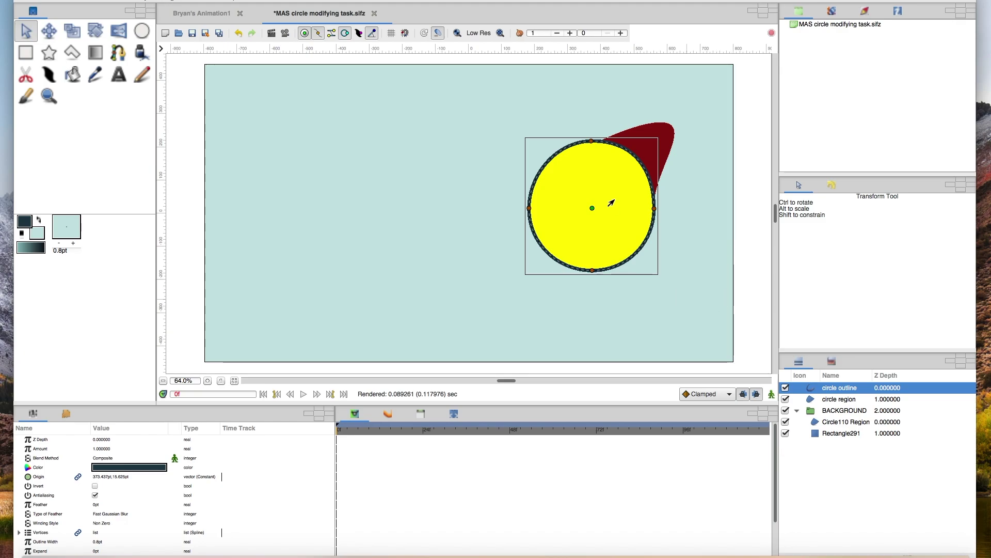
click(549, 182)
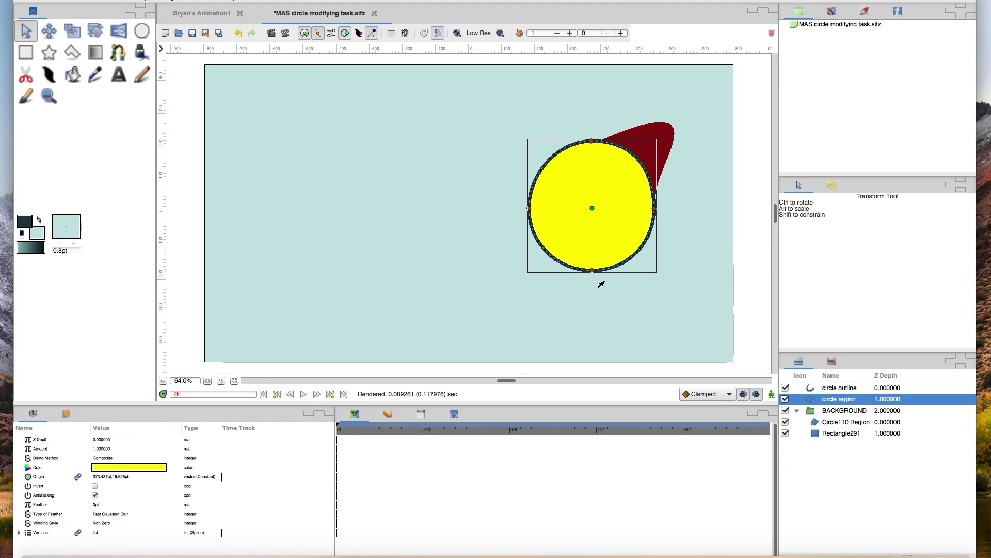
click(797, 411)
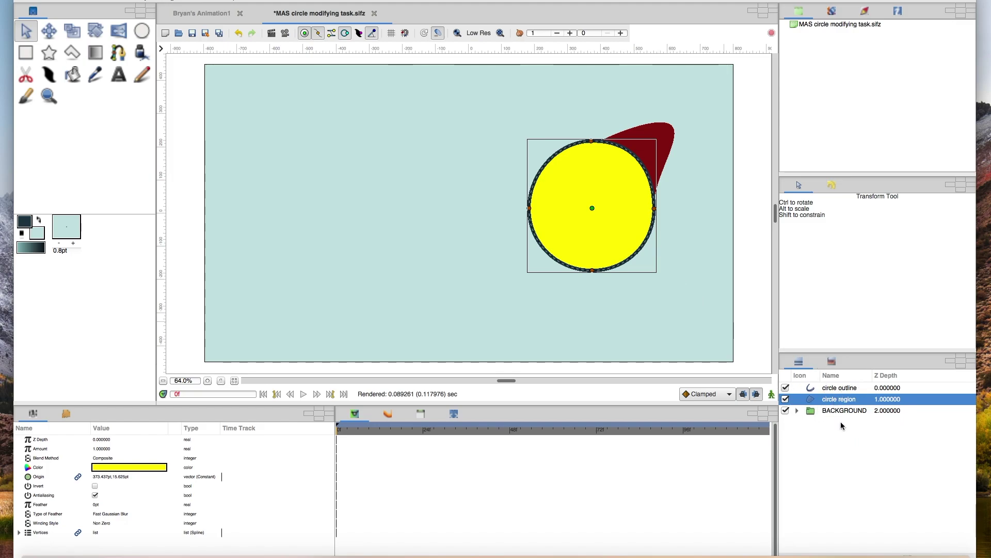
click(838, 389)
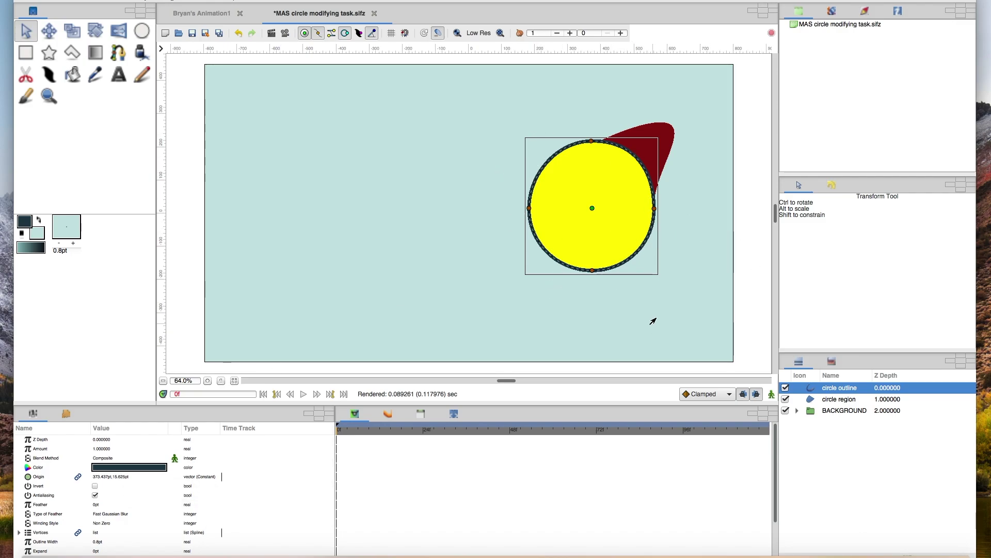
key(super+s)
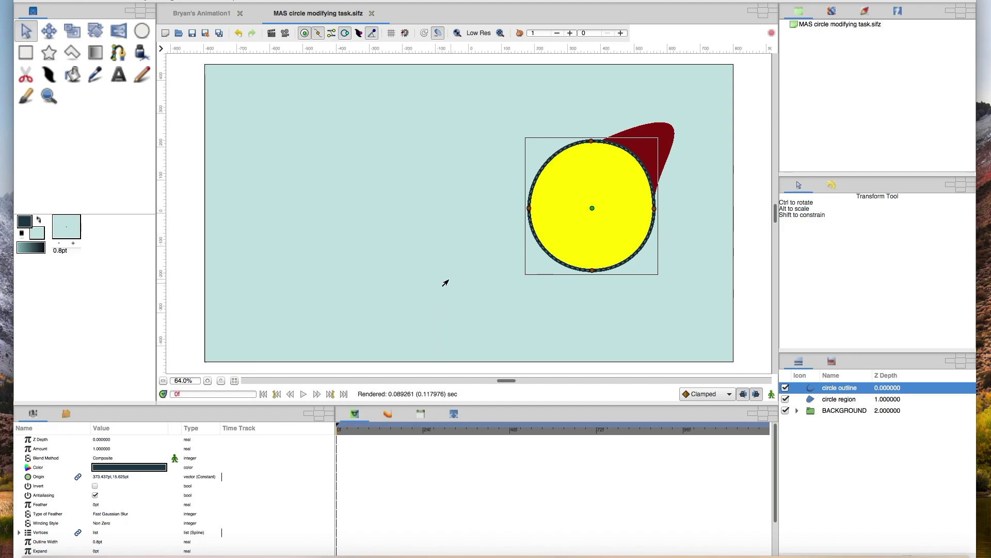
Toggle the toolbar handle buttons until only the outline's width handles show on the vertices
click(304, 37)
click(304, 37)
click(331, 34)
click(331, 34)
click(327, 37)
click(318, 34)
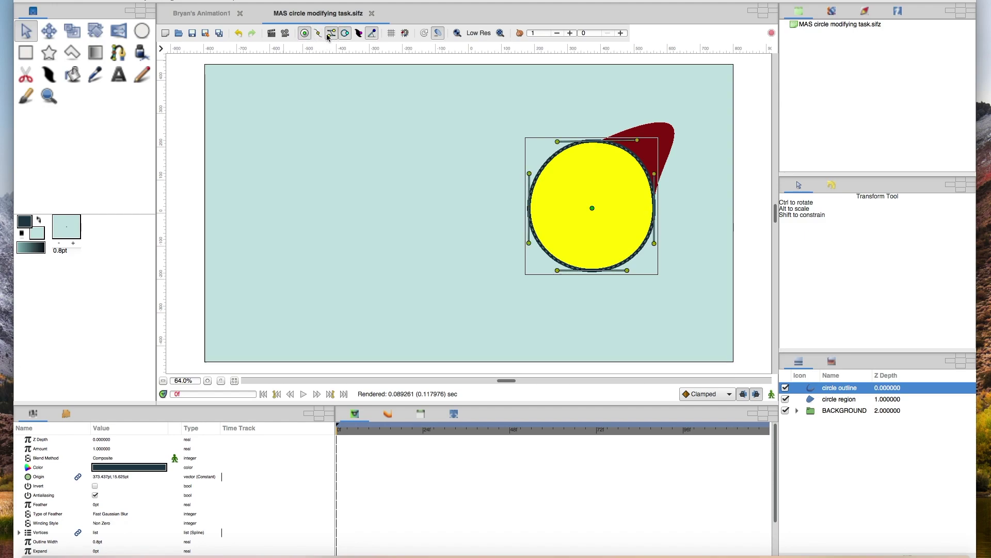
click(331, 34)
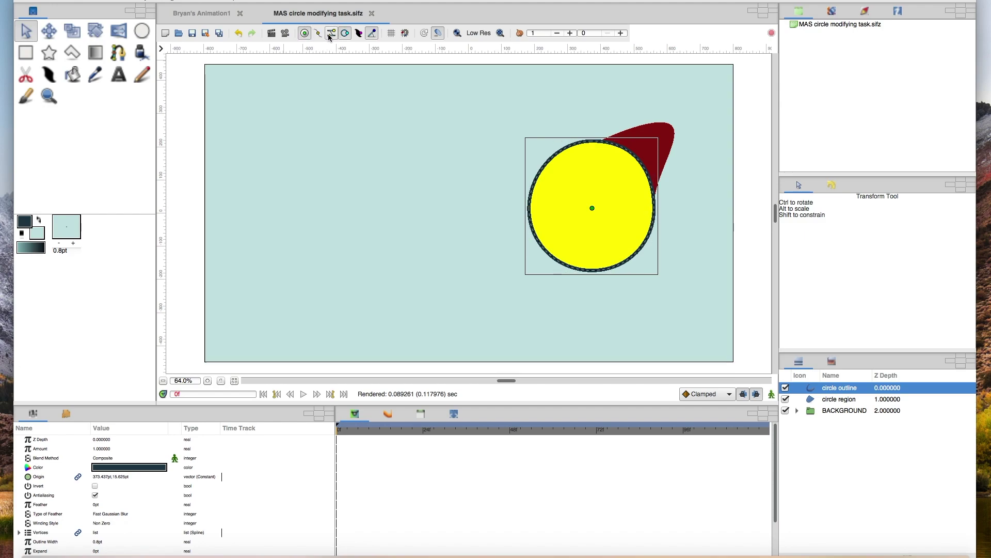
click(359, 34)
Thicken the outline at the left vertex and adjust the right vertex's width handle
drag(531, 209, 532, 207)
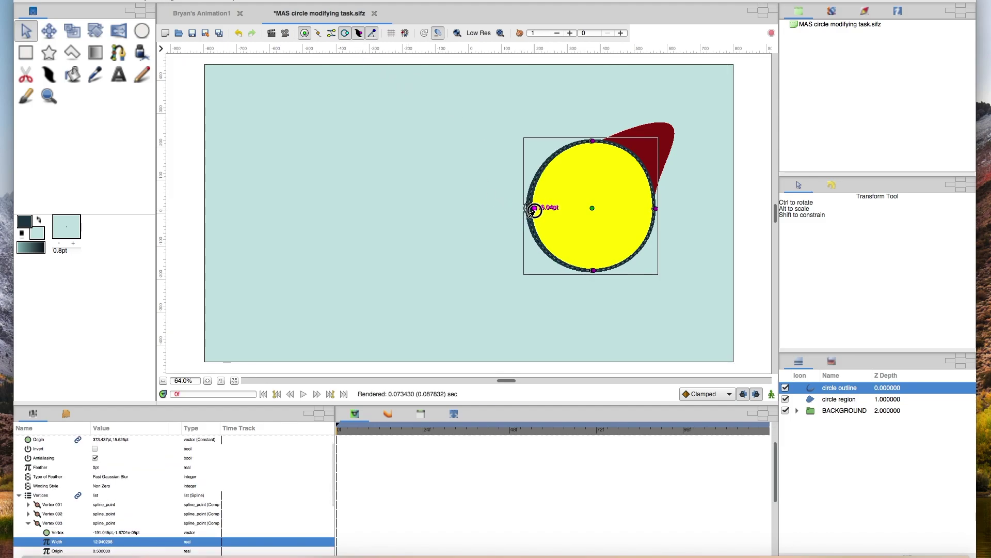
click(592, 140)
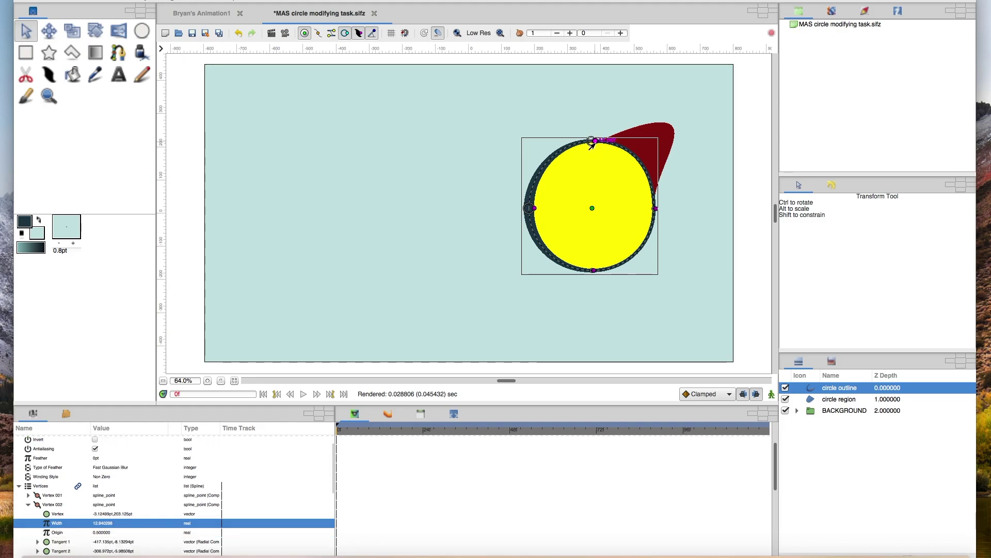
click(655, 209)
drag(655, 208, 586, 215)
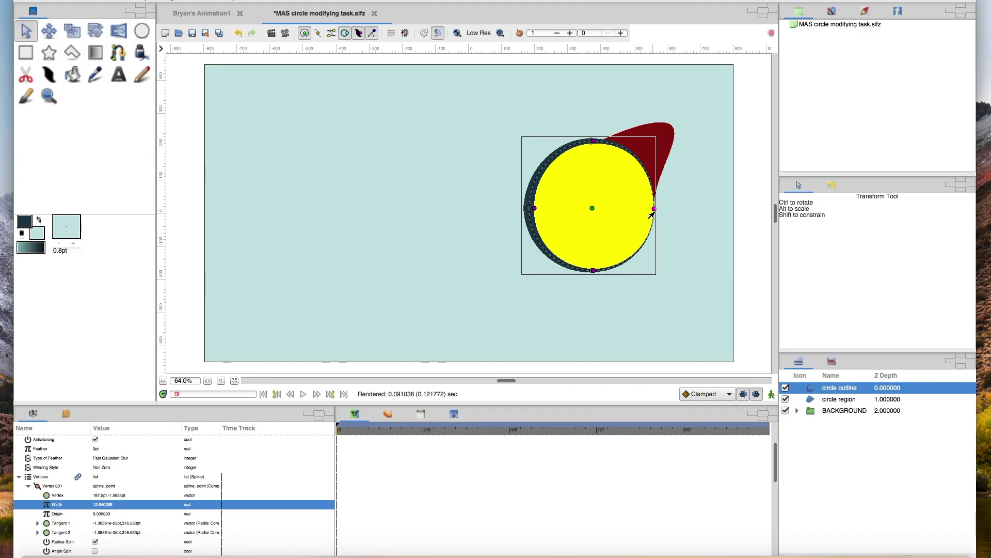
mouse_move(653, 209)
mouse_down()
mouse_move(617, 211)
mouse_move(659, 208)
mouse_move(652, 212)
mouse_up()
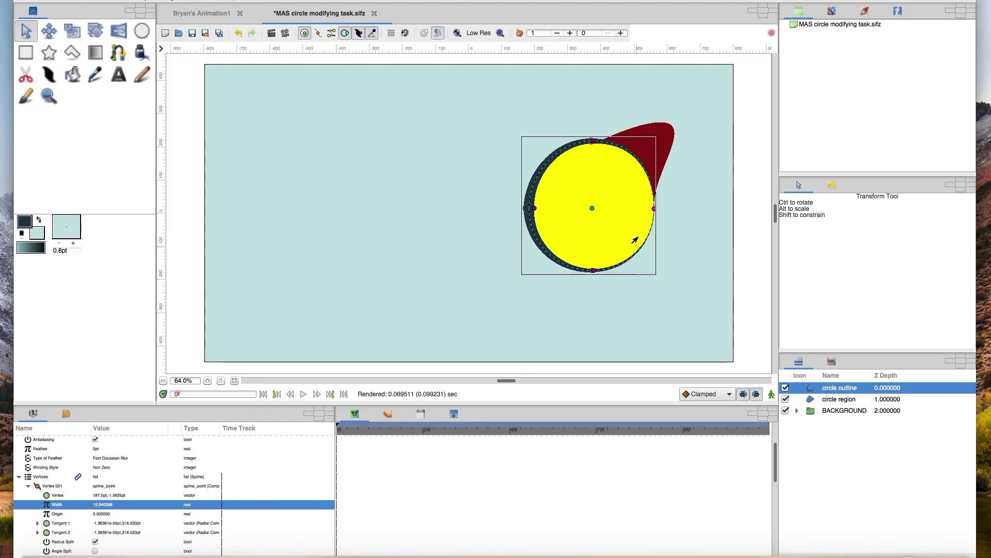
drag(654, 209, 659, 208)
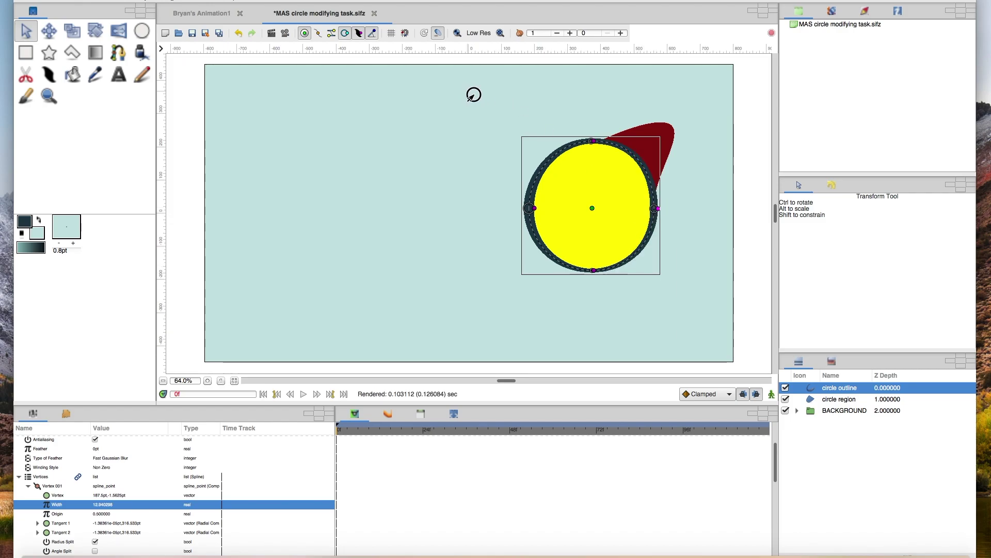
drag(474, 94, 598, 208)
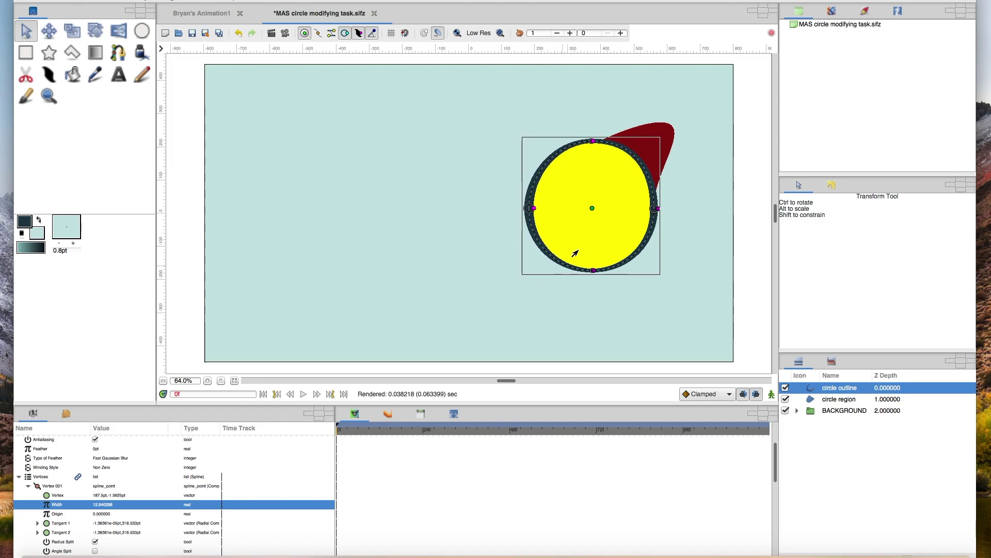
Reselect the circle outline layer and thin the stroke at the right vertex
click(592, 270)
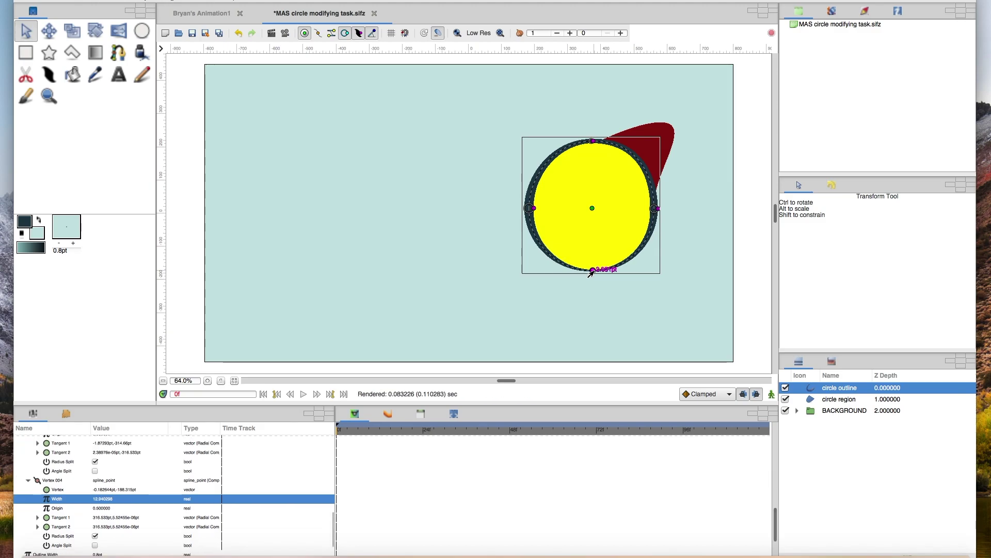
drag(522, 106, 686, 234)
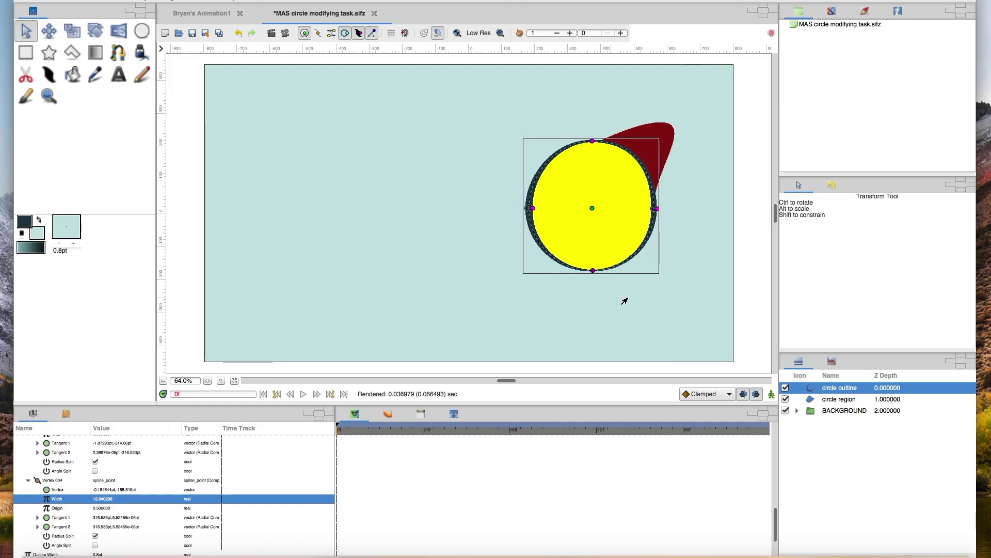
click(655, 325)
click(837, 388)
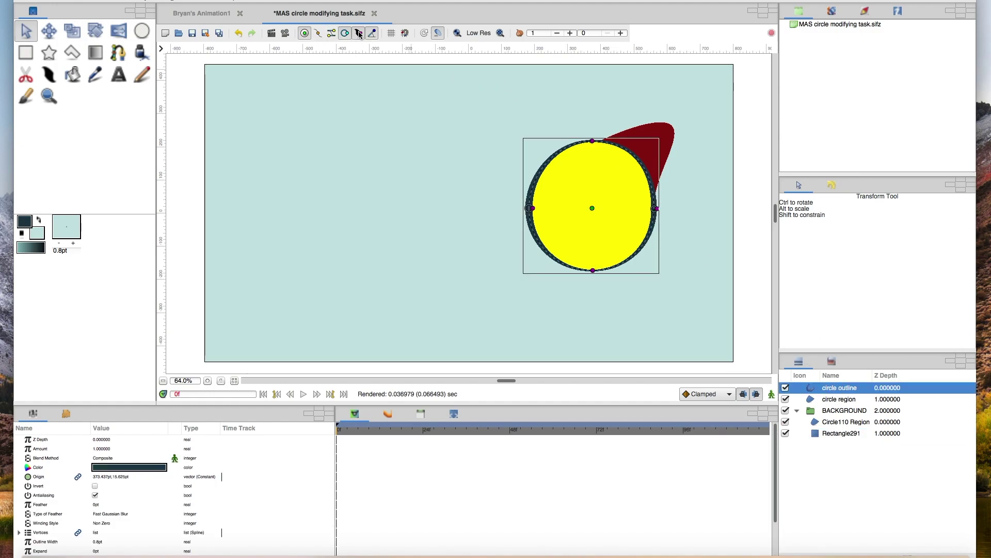
drag(655, 208, 654, 212)
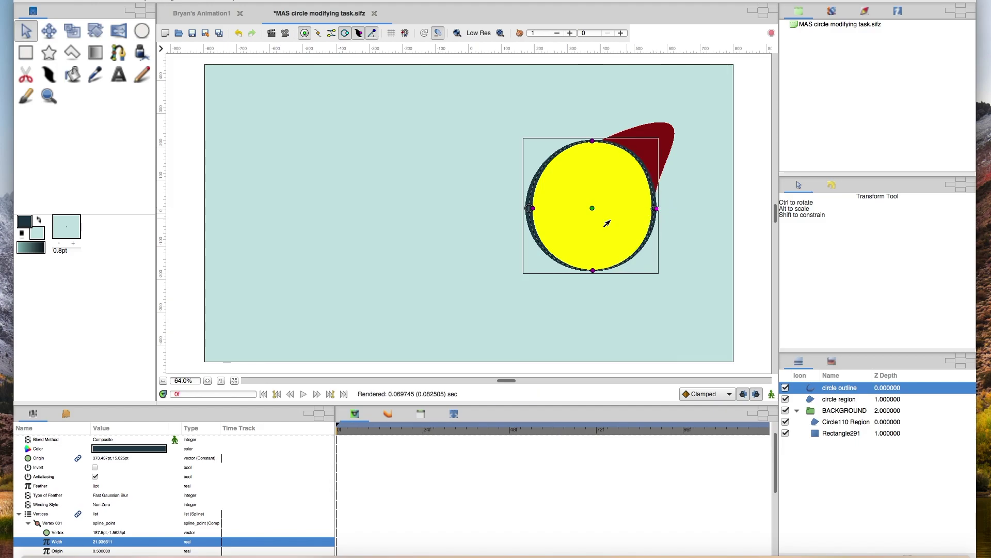
Collapse the BACKGROUND group, turn on vertex and tangent handles, and save the file
click(795, 411)
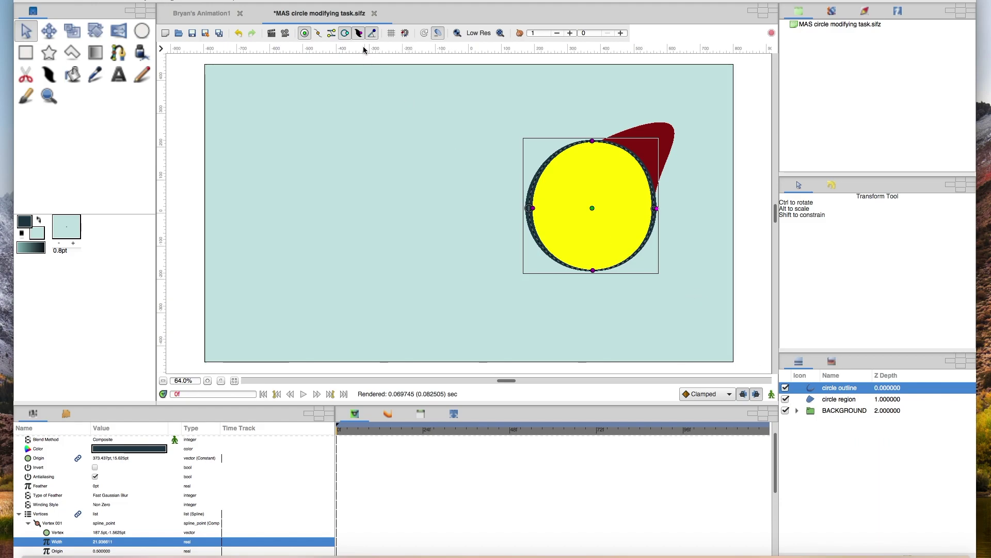
click(317, 34)
click(329, 35)
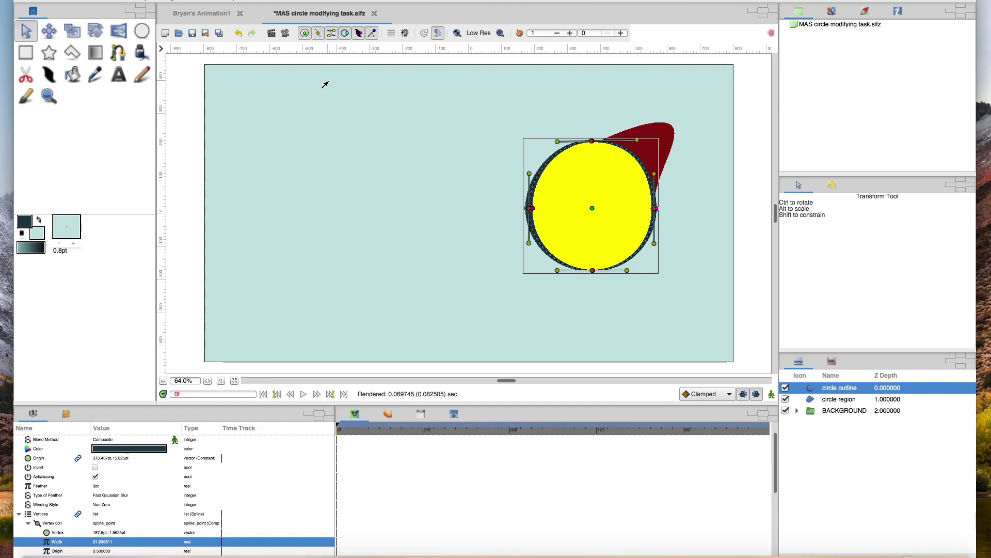
click(359, 33)
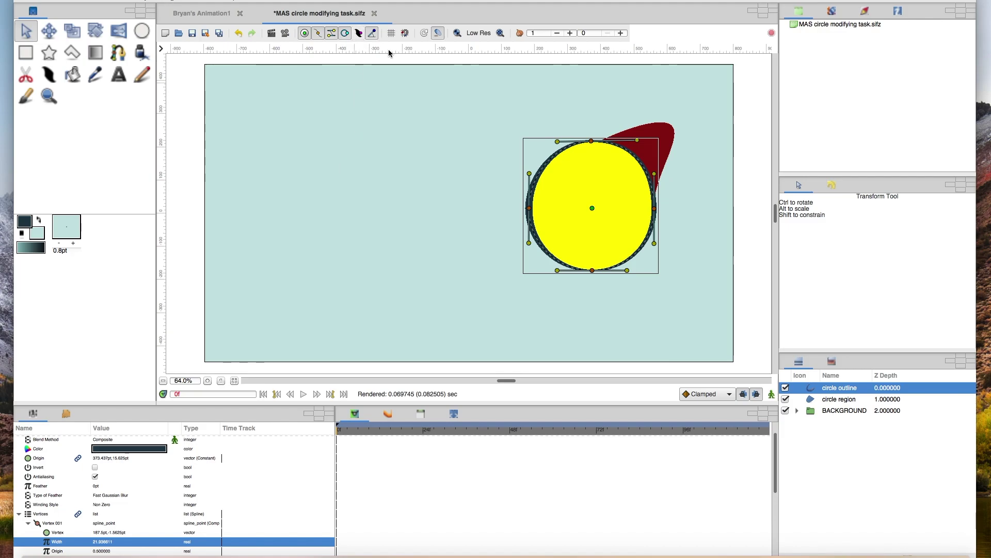
key(ctrl+s)
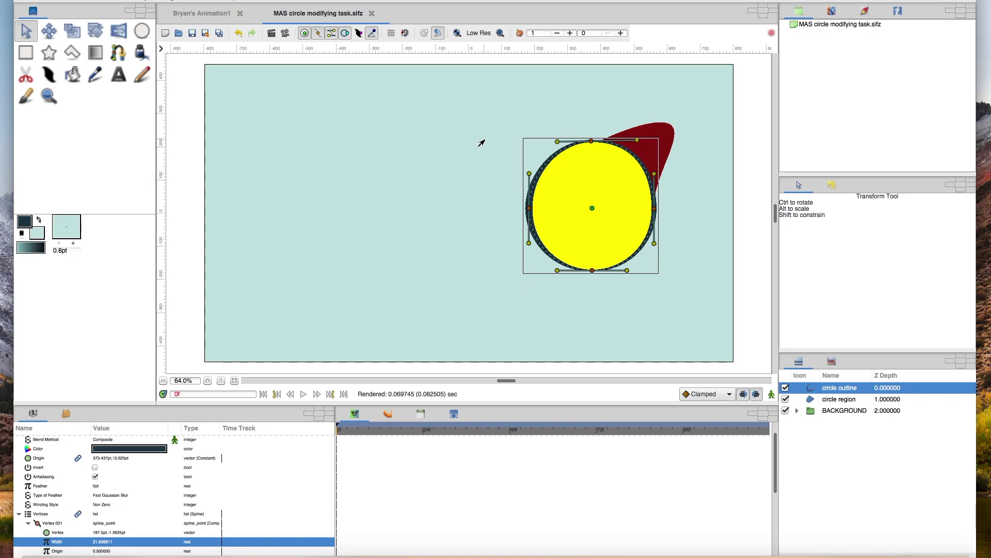
Turn on the outline's width handles alongside the vertex and tangent handles
key(alt+2)
key(alt+3)
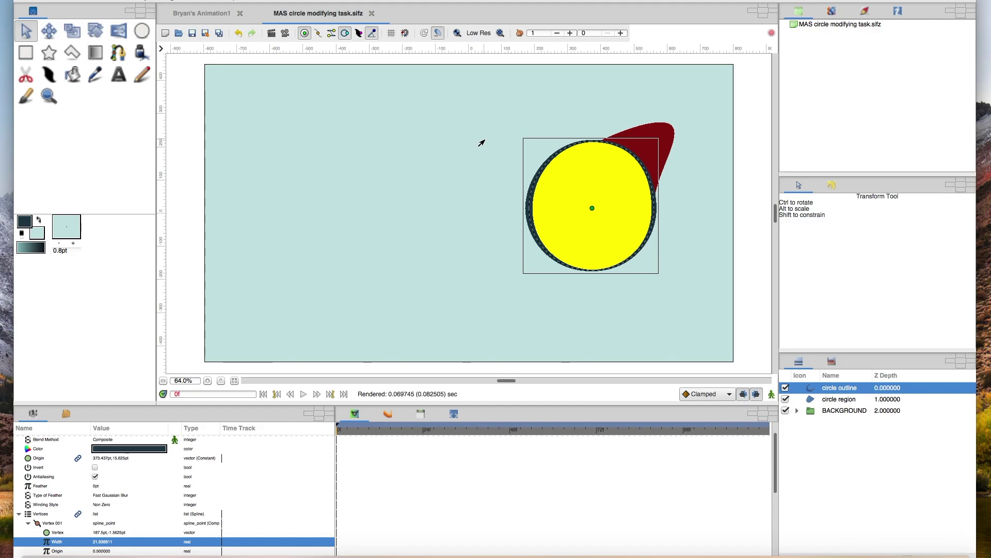
key(alt+5)
key(alt+5)
key(alt+2)
key(alt+3)
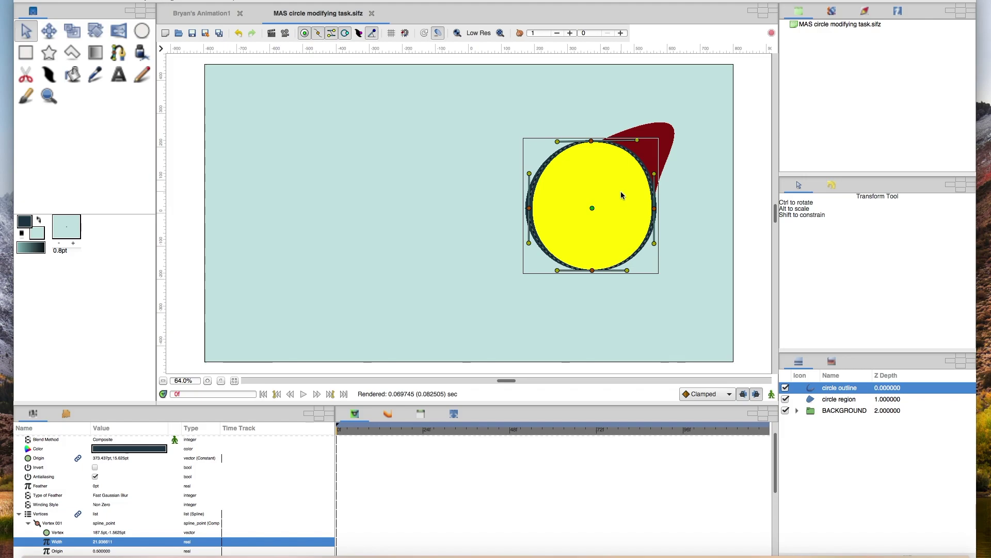
Select only the circle region layer
click(626, 210)
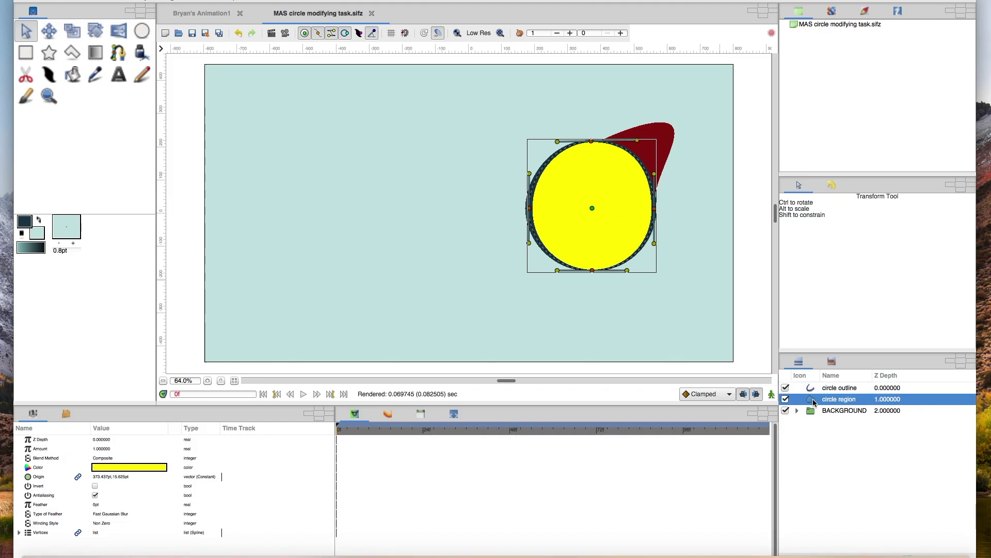
ctrl+click(841, 388)
ctrl+click(842, 388)
Set the region's Amount to 0.5 for a half-transparent fill and save
click(42, 449)
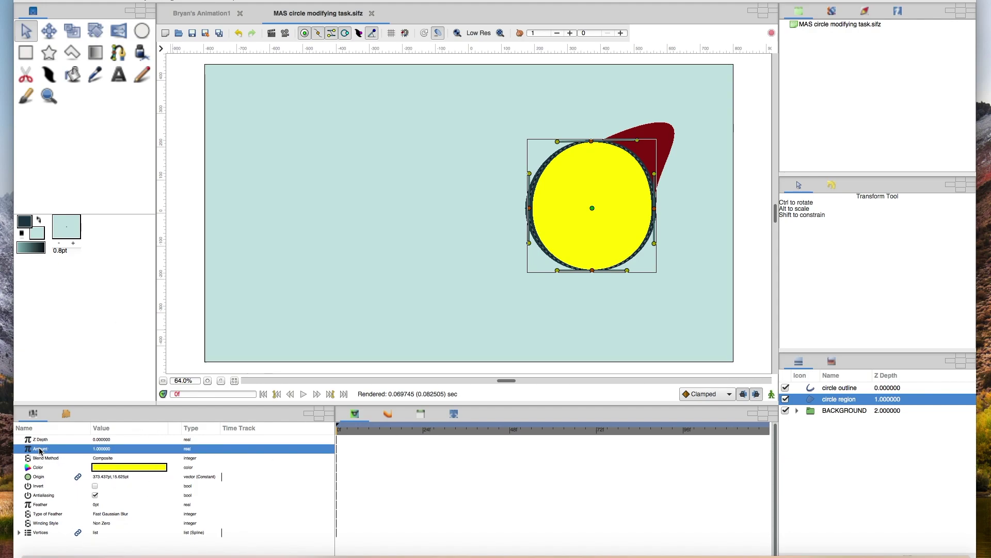
click(103, 450)
text(0)
key(Return)
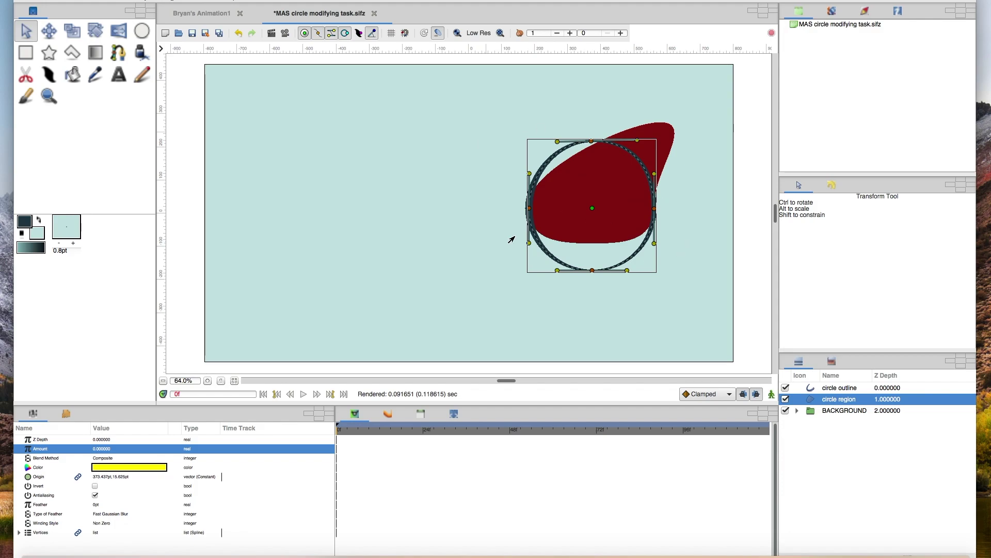
click(98, 450)
text(0.5)
key(Return)
key(ctrl+s)
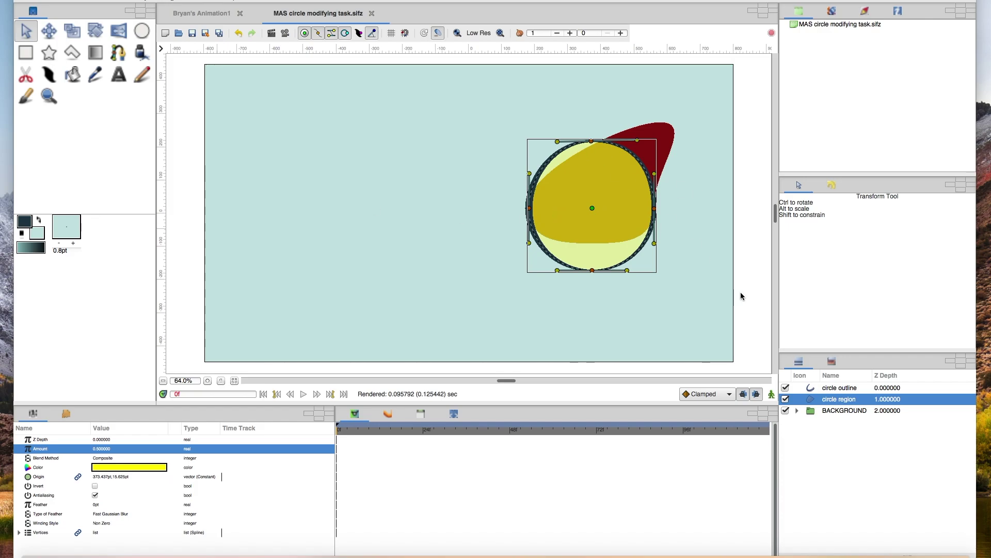
Drag the circle's top vertex up-right and bottom vertex up over the red blob, then save
click(839, 399)
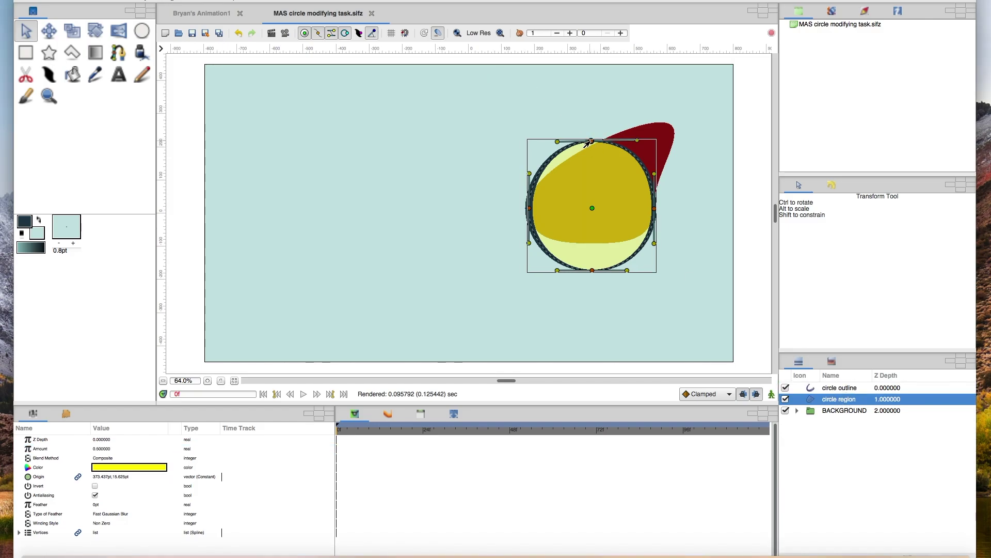
drag(587, 142, 655, 121)
drag(593, 269, 589, 243)
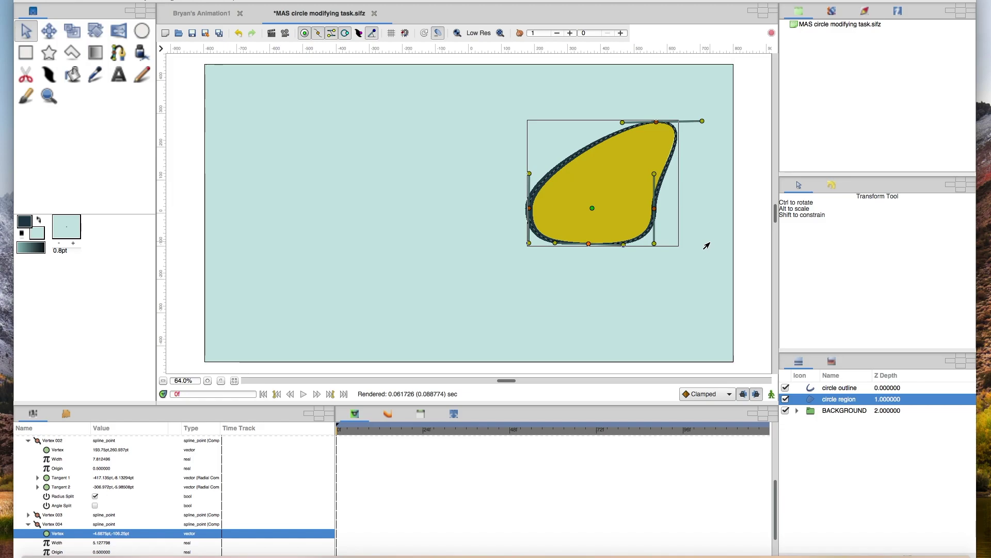
key(ctrl+s)
Save a copy with the author's name appended before the .sifz extension
click(555, 289)
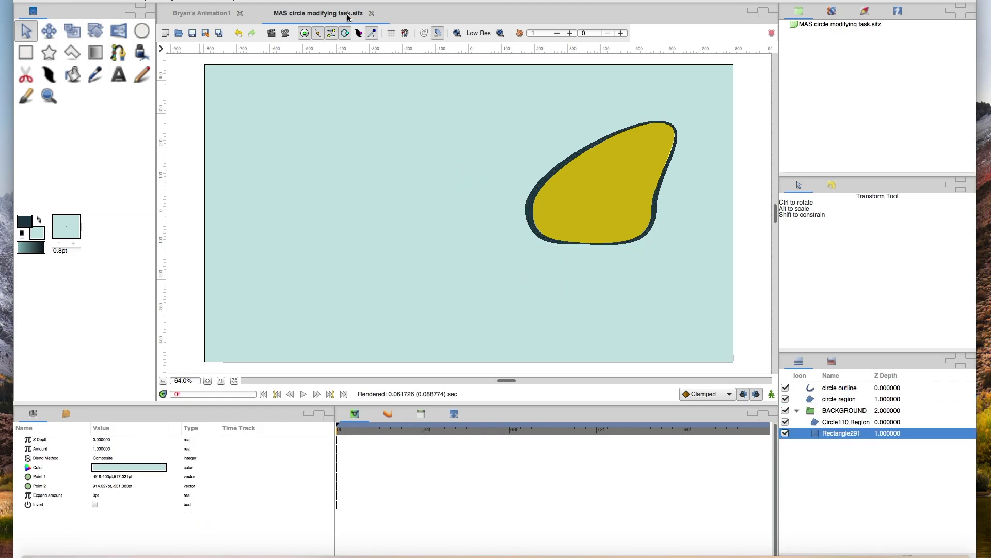
key(ctrl+shift+s)
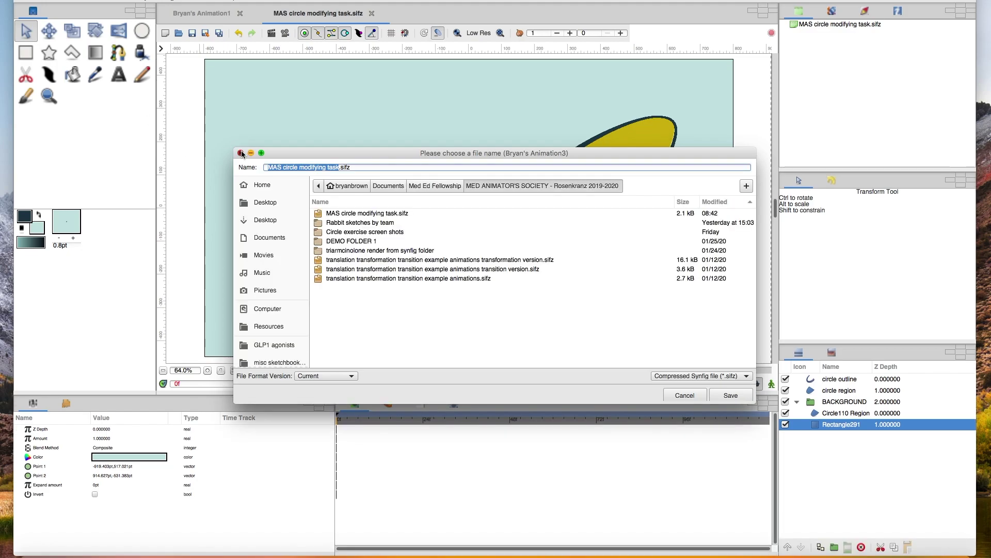
click(241, 154)
click(14, 2)
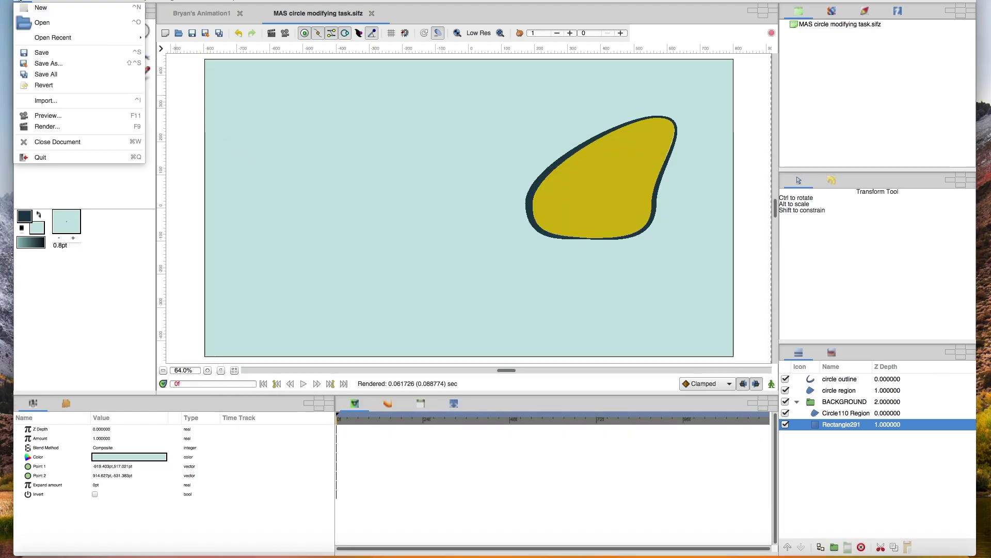
click(71, 63)
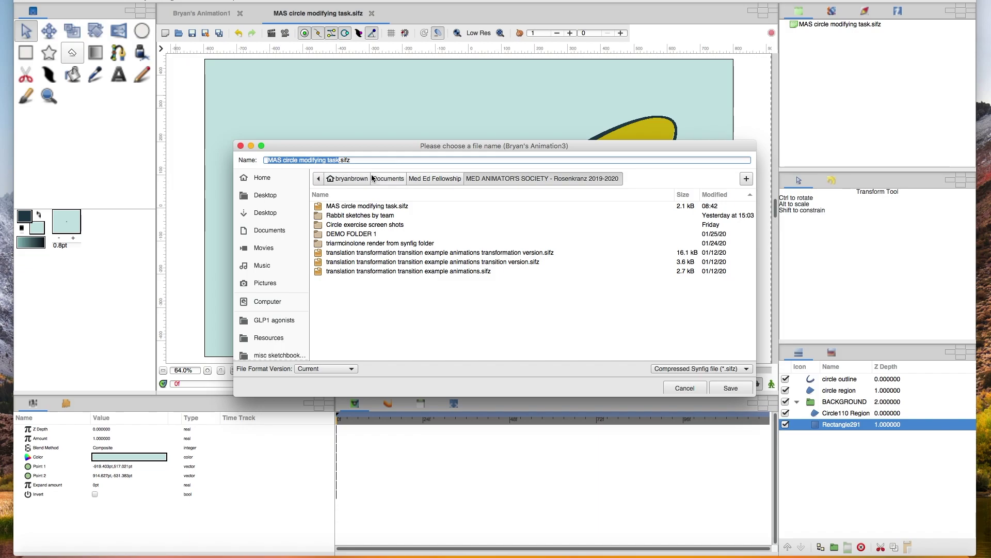
key(Right)
text(BBROWN)
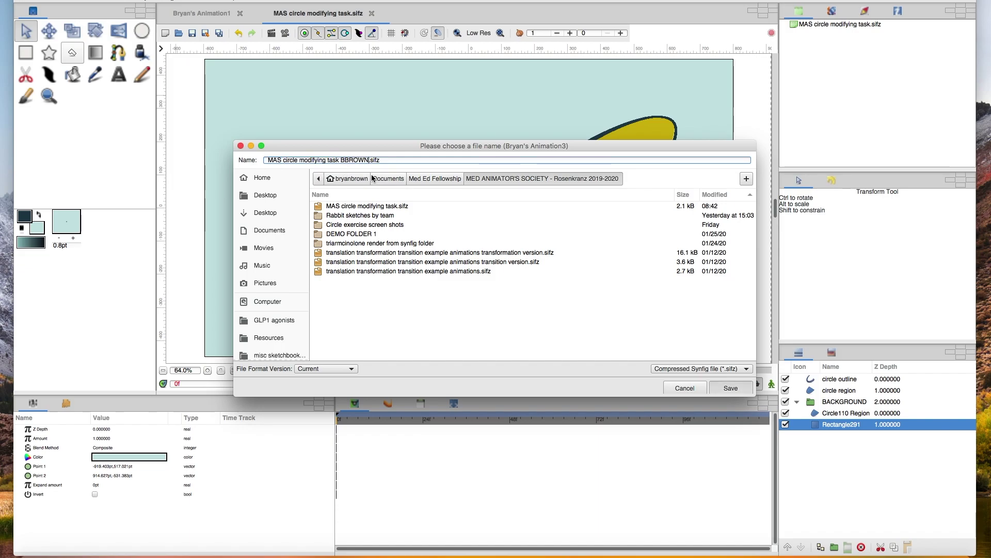
key(Return)
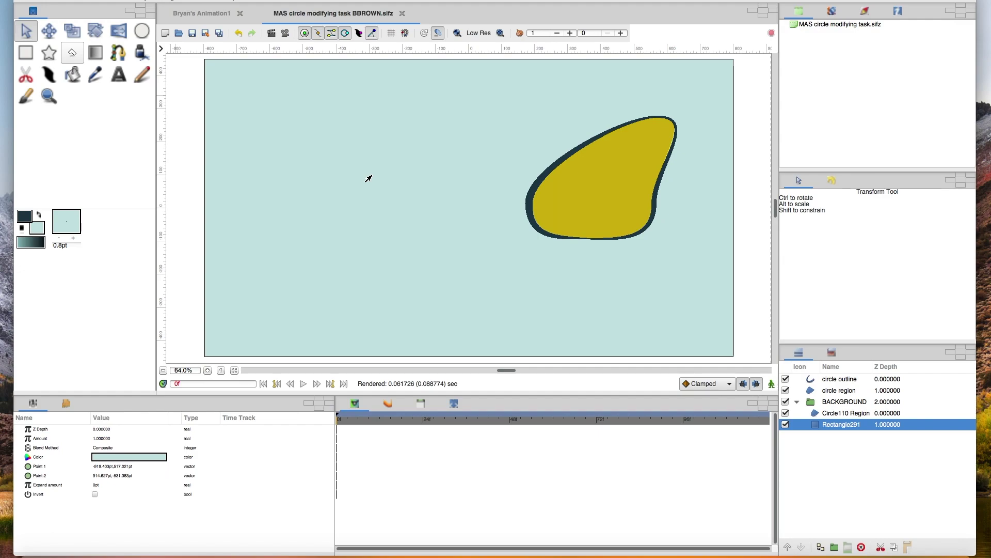